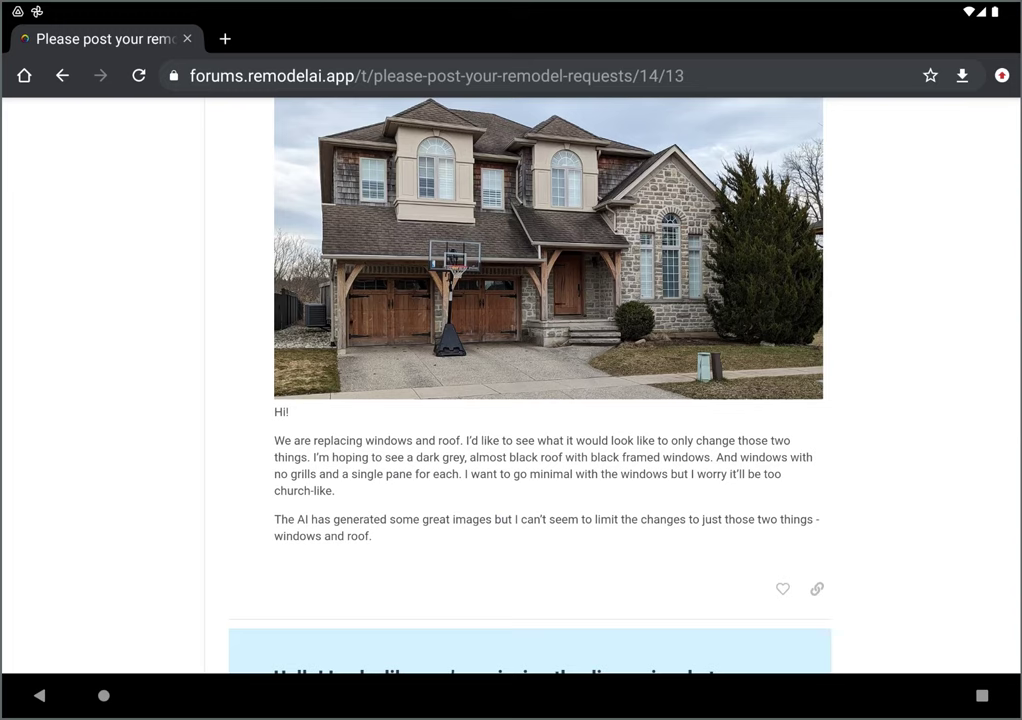
Review the forum's roof and window request, then switch to Remodel AI and open the requester's house photo from Drive's forums folder in Exterior Editor.
scroll(176, 365, up, 2)
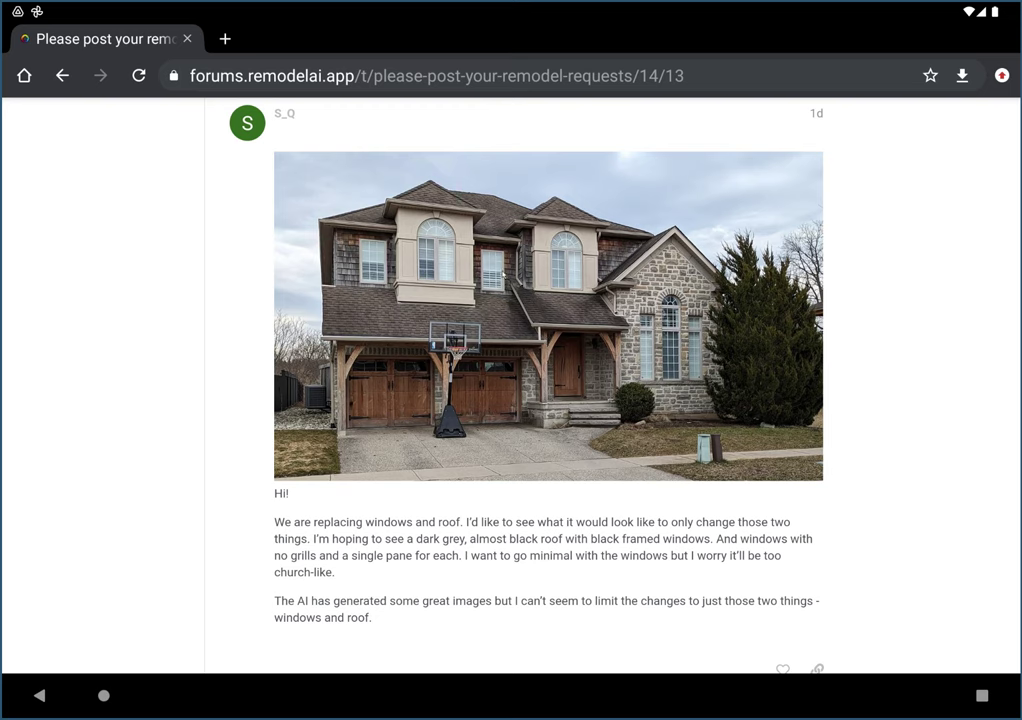
scroll(542, 313, up, 1)
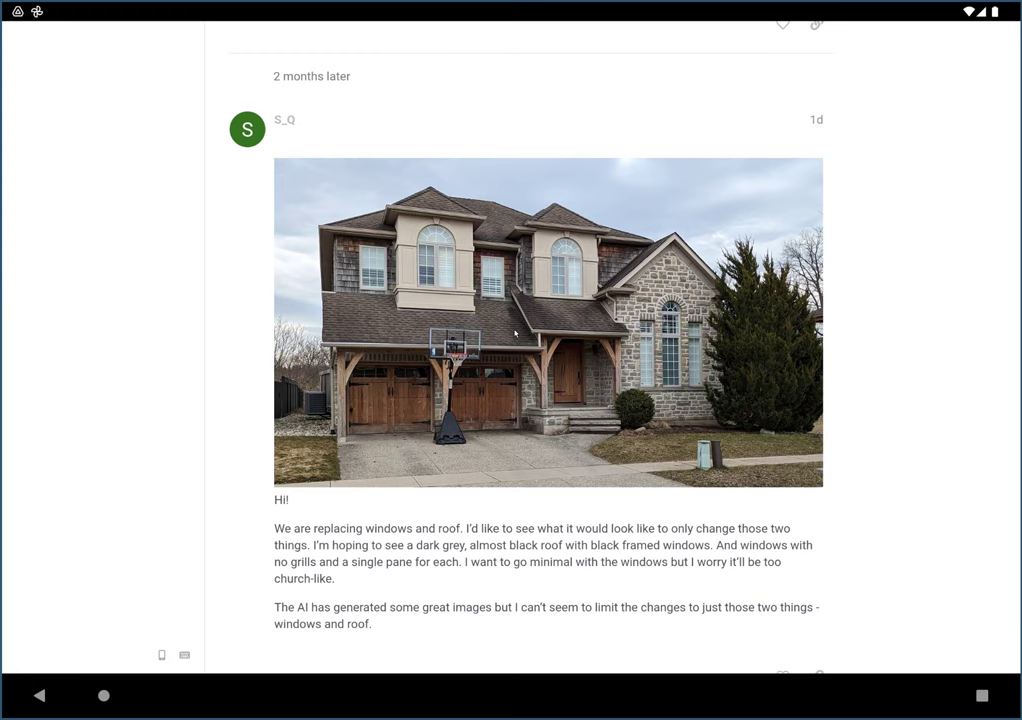
scroll(510, 433, down, 1)
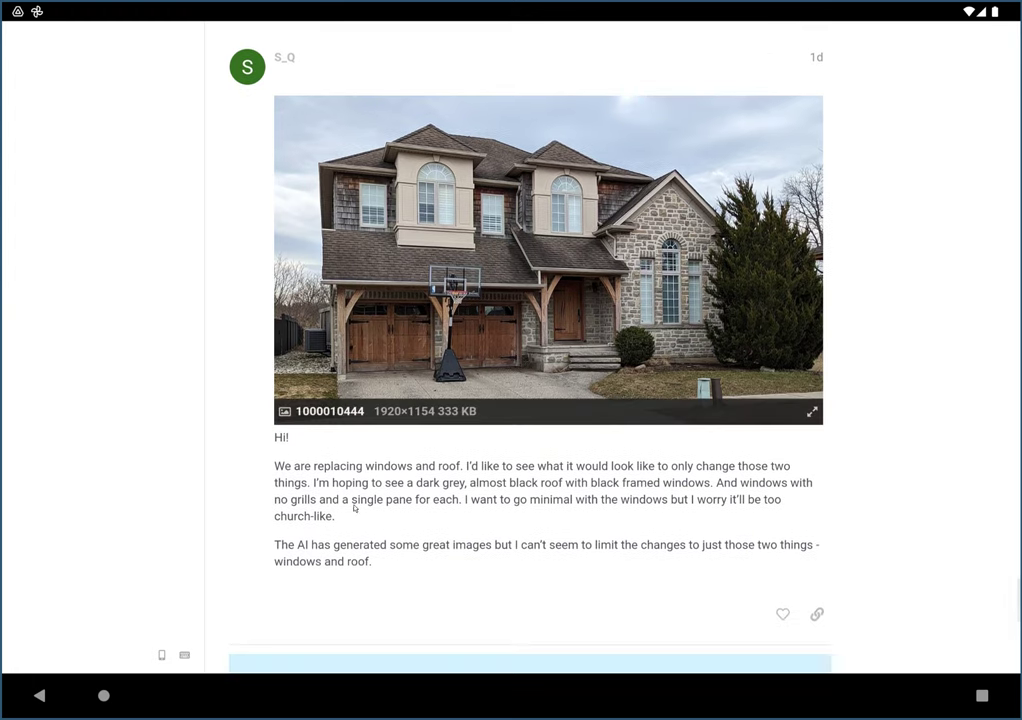
click(982, 696)
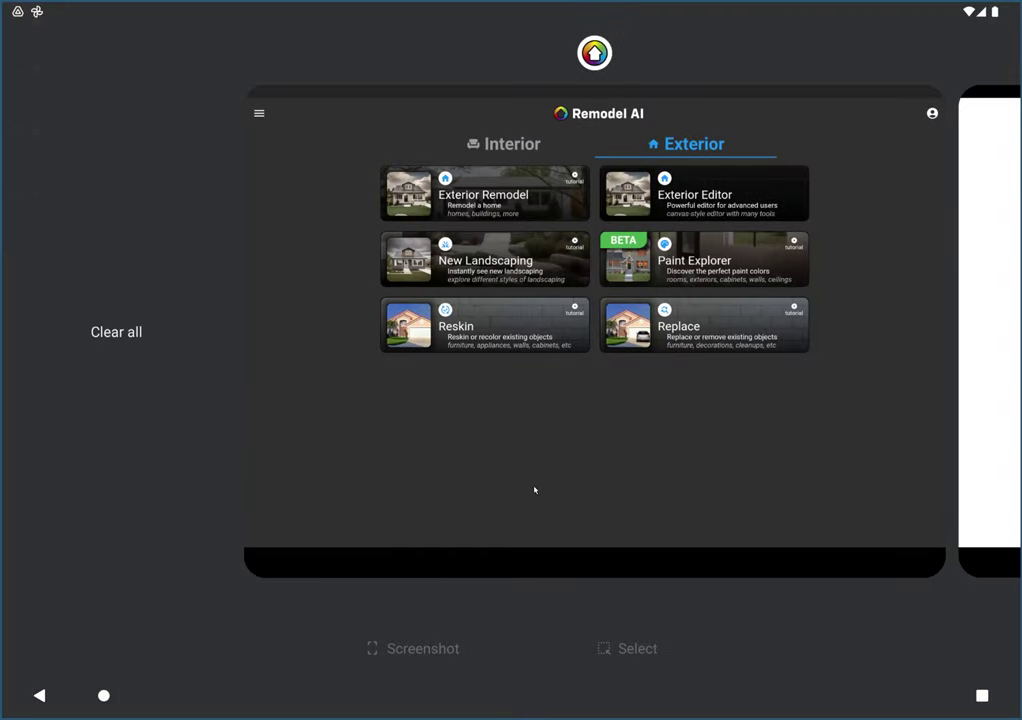
click(534, 490)
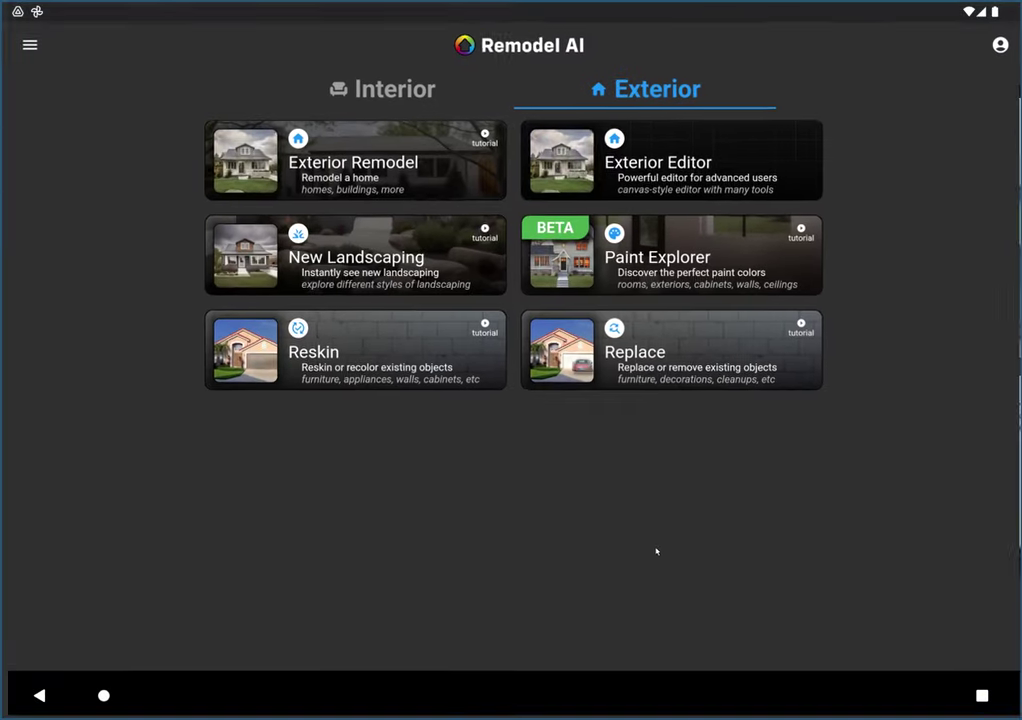
click(690, 170)
click(552, 230)
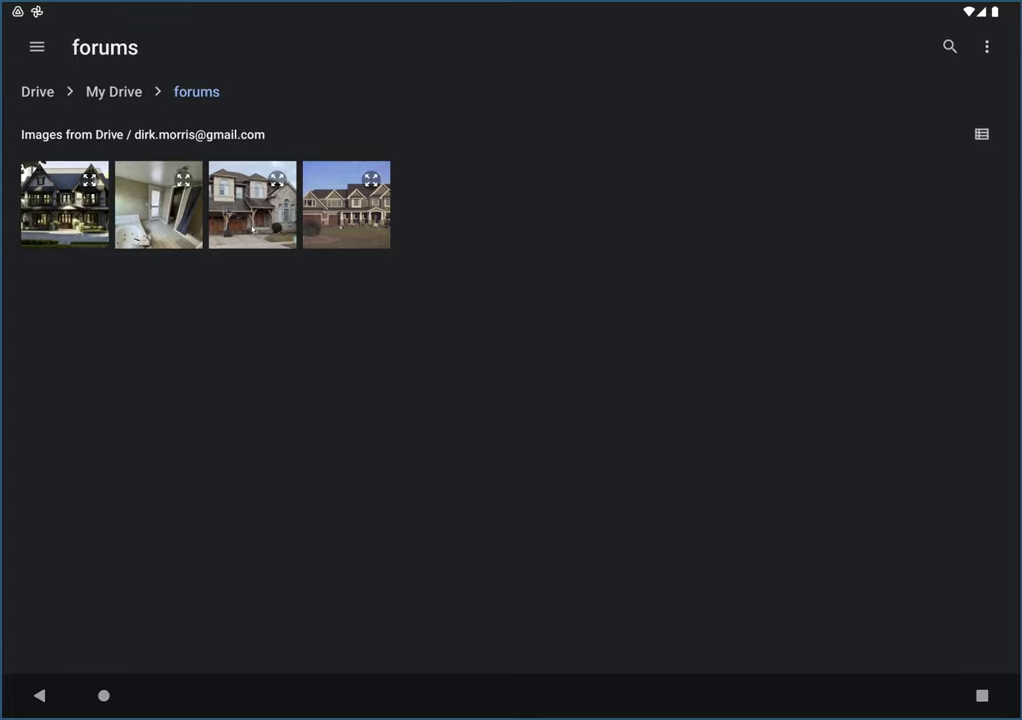
click(254, 229)
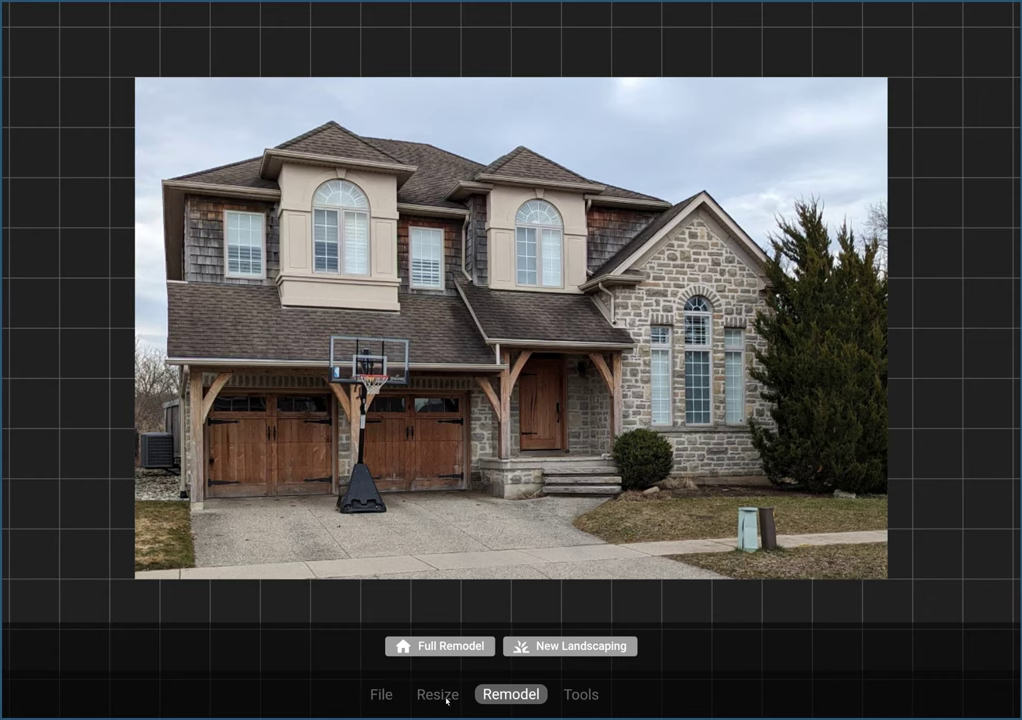
Start a Replace edit and mask the basketball hoop and its stand, trimming the mask's excess over the garage door.
click(572, 697)
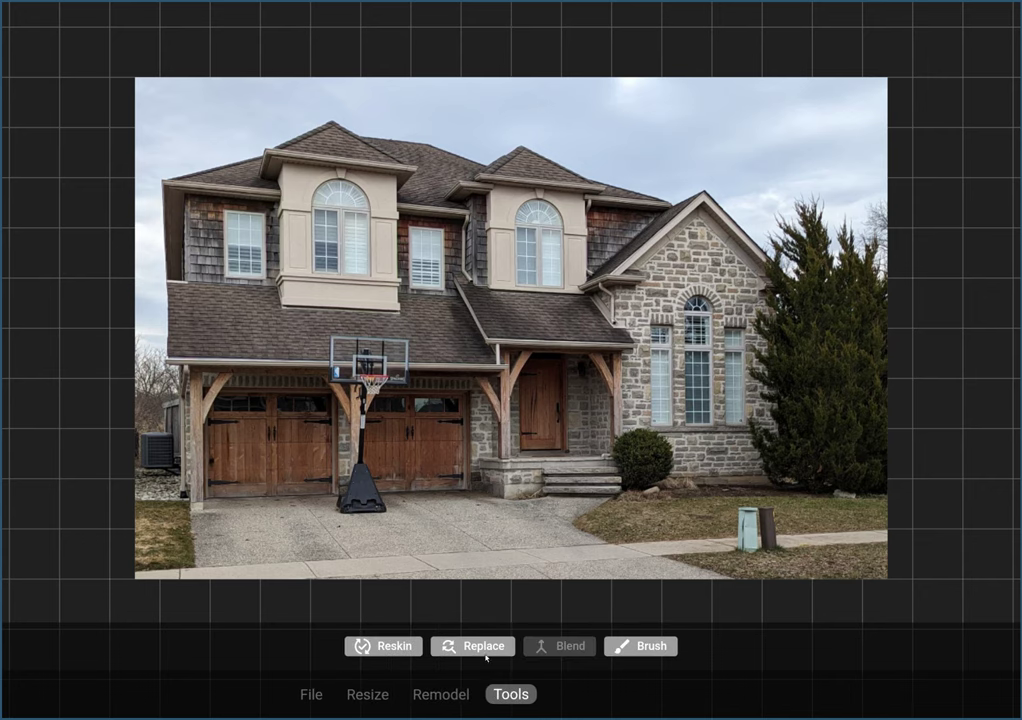
click(478, 648)
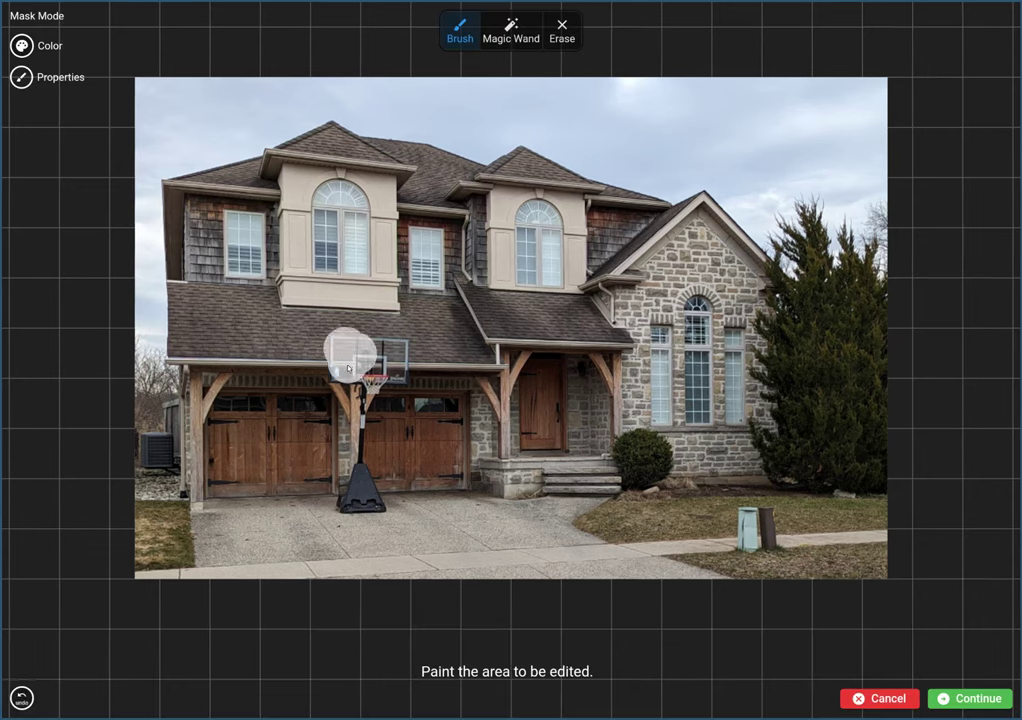
mouse_move(362, 376)
mouse_down()
mouse_move(354, 509)
mouse_move(370, 508)
mouse_move(361, 460)
mouse_move(373, 394)
mouse_move(397, 369)
mouse_move(397, 354)
mouse_move(339, 369)
mouse_up()
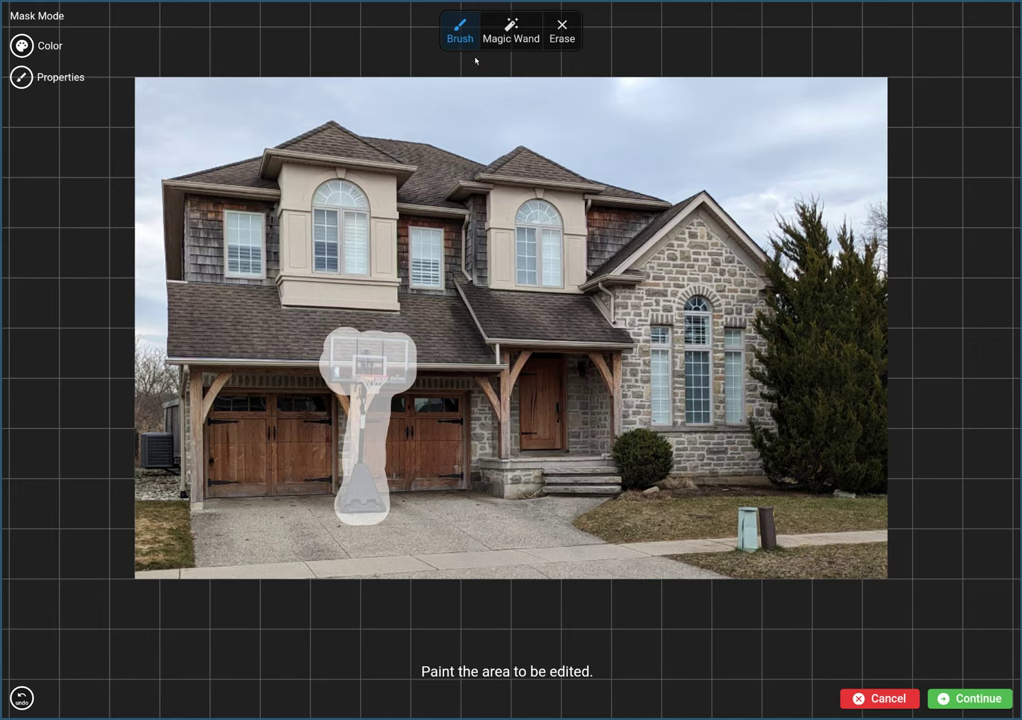
click(562, 30)
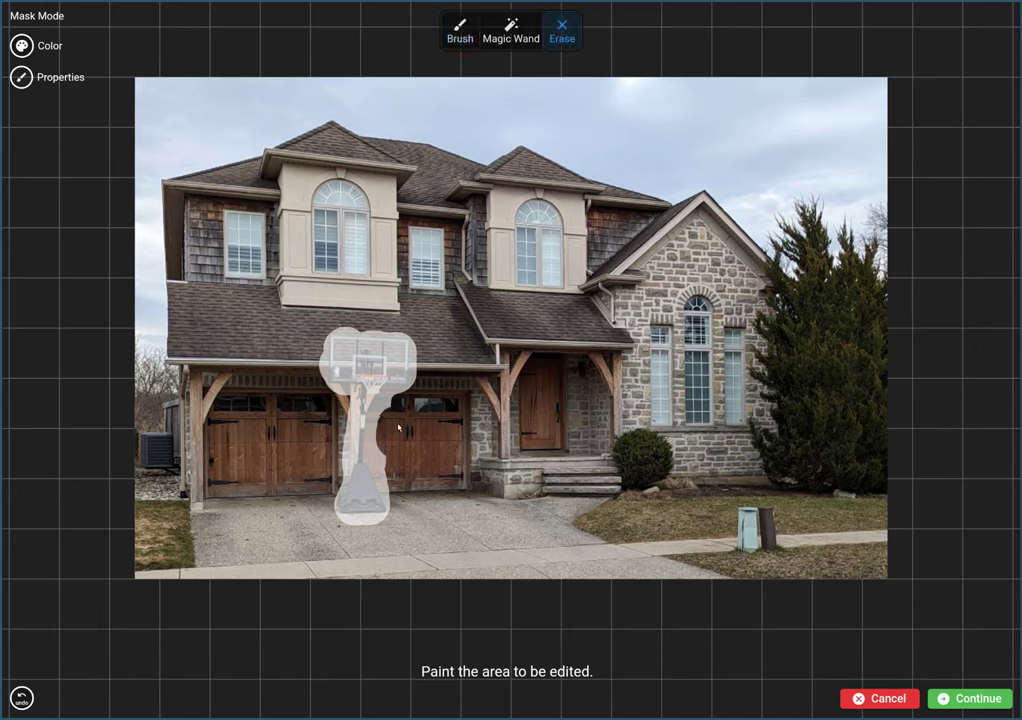
drag(396, 427, 409, 492)
Generate the hoop's removal without a description, accept the second variant, and compare it with the original photo.
click(965, 698)
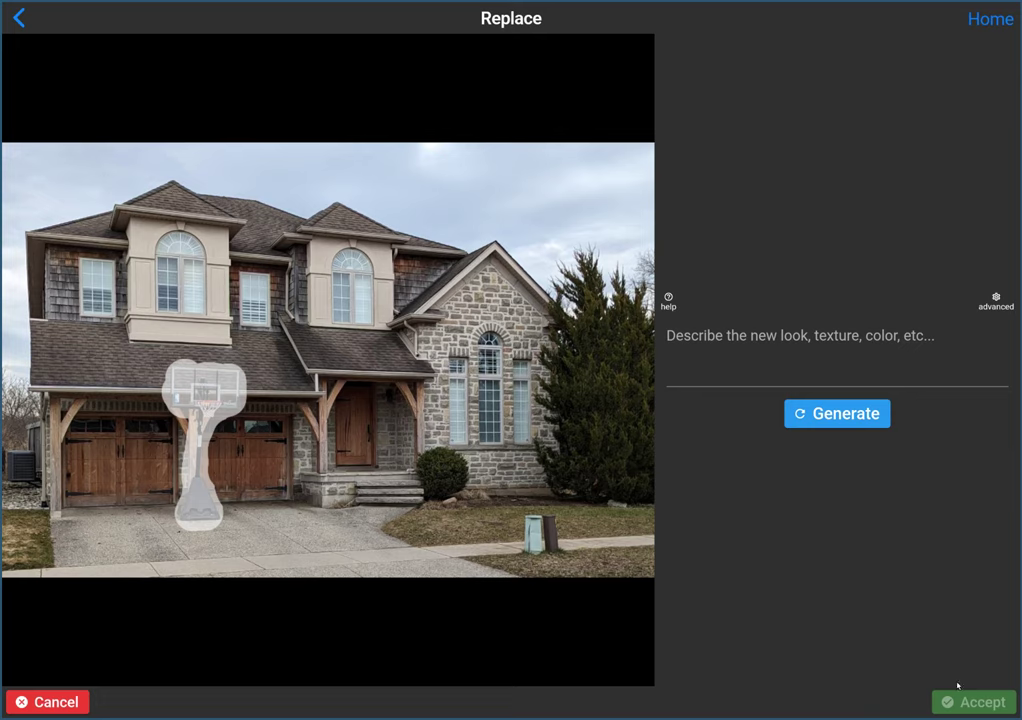
click(877, 419)
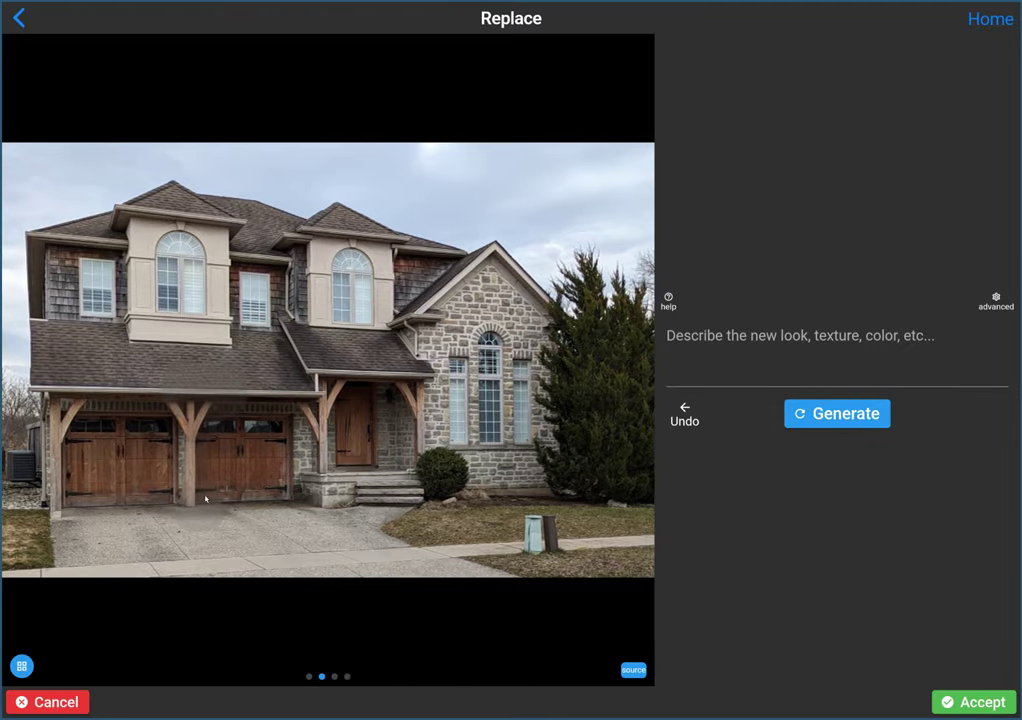
click(984, 705)
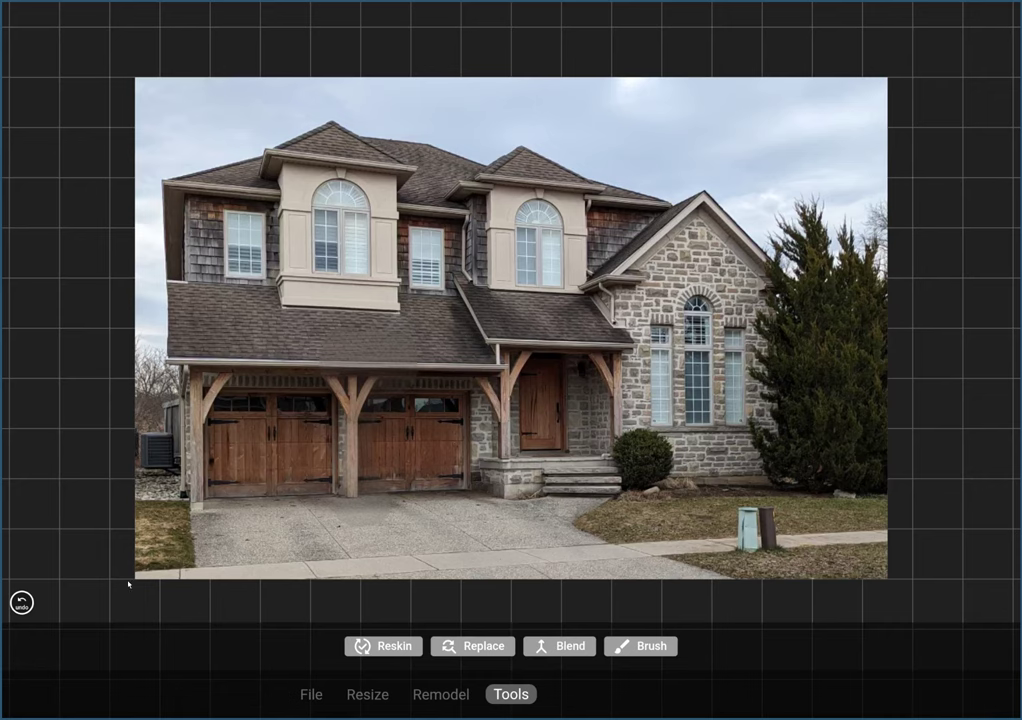
drag(50, 603, 60, 610)
Start a Reskin edit and mask the lower roofs over the garage and front door, erasing some excess at the garage roof's left corner.
click(384, 650)
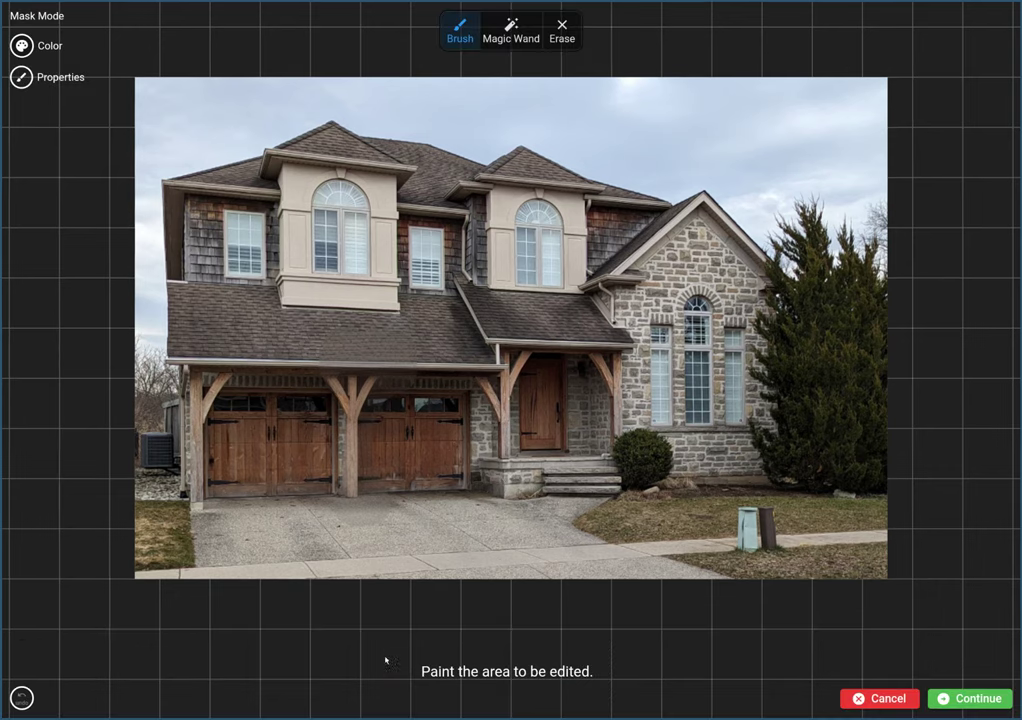
mouse_move(210, 297)
mouse_down()
mouse_move(178, 294)
mouse_move(269, 298)
mouse_move(276, 312)
mouse_move(376, 322)
mouse_move(415, 322)
mouse_move(410, 309)
mouse_move(472, 311)
mouse_move(462, 290)
mouse_move(487, 303)
mouse_move(584, 297)
mouse_move(622, 334)
mouse_move(484, 330)
mouse_move(491, 354)
mouse_move(390, 351)
mouse_up()
mouse_move(460, 340)
mouse_down()
mouse_move(340, 354)
mouse_move(186, 345)
mouse_move(171, 335)
mouse_move(240, 322)
mouse_move(215, 330)
mouse_move(155, 300)
mouse_up()
click(562, 30)
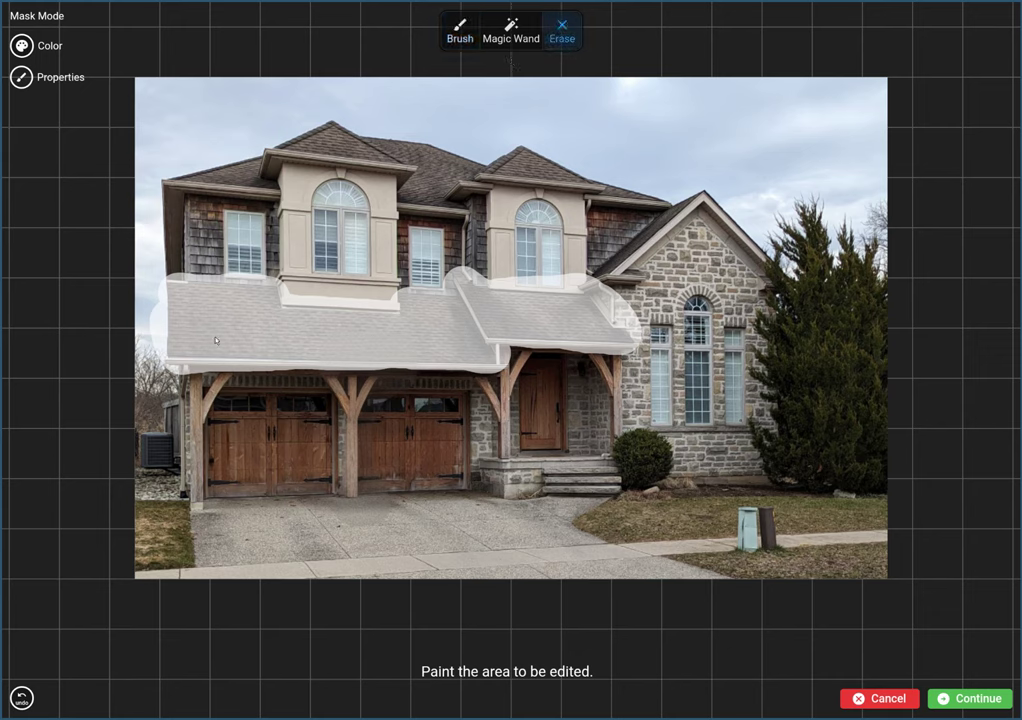
drag(163, 376, 172, 360)
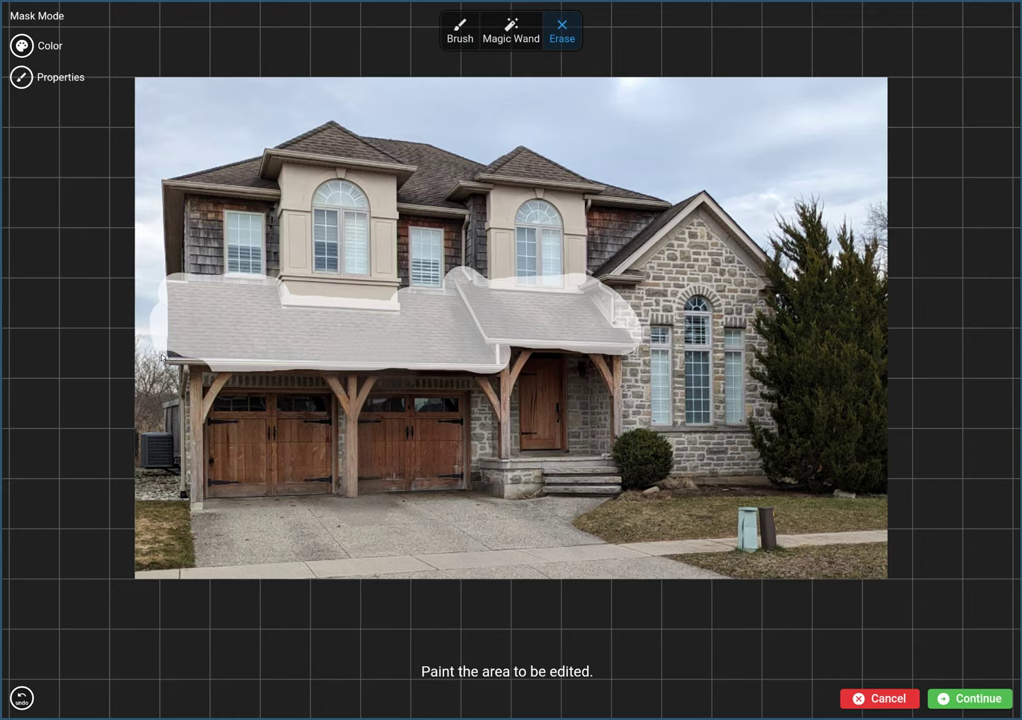
Extend the mask over the upper roofs and the stone gable's left slope, trimming the excess over the sky.
click(462, 30)
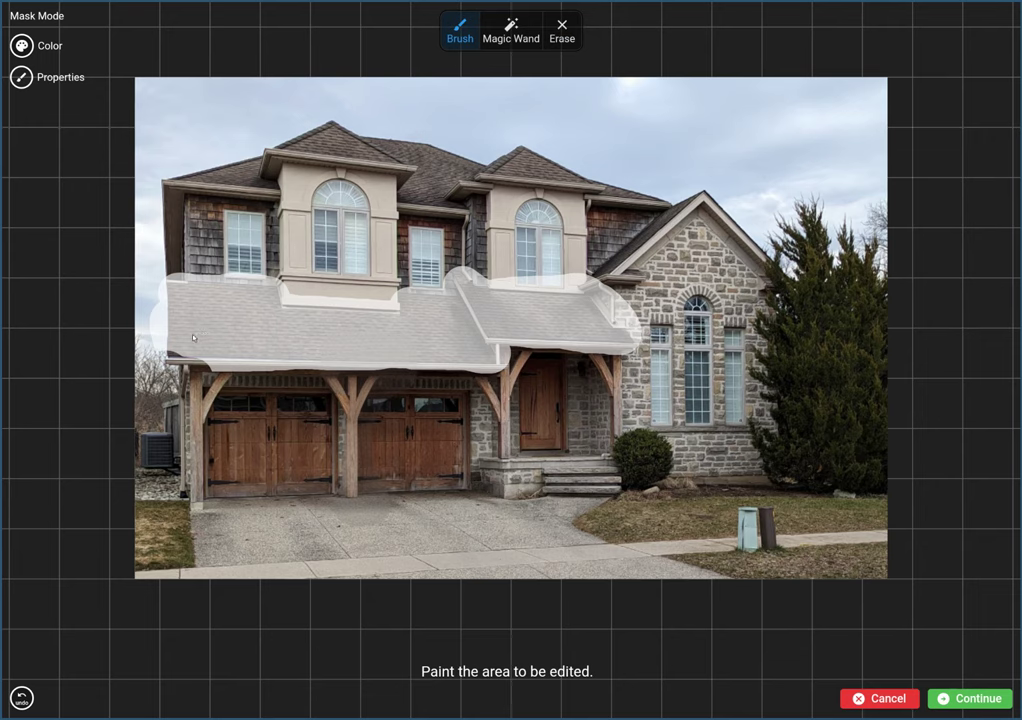
mouse_move(590, 280)
mouse_down()
mouse_move(698, 207)
mouse_move(585, 185)
mouse_move(512, 153)
mouse_move(536, 166)
mouse_move(447, 183)
mouse_move(456, 199)
mouse_move(414, 197)
mouse_move(408, 167)
mouse_move(308, 148)
mouse_move(258, 157)
mouse_move(264, 179)
mouse_move(173, 180)
mouse_move(329, 130)
mouse_move(455, 150)
mouse_up()
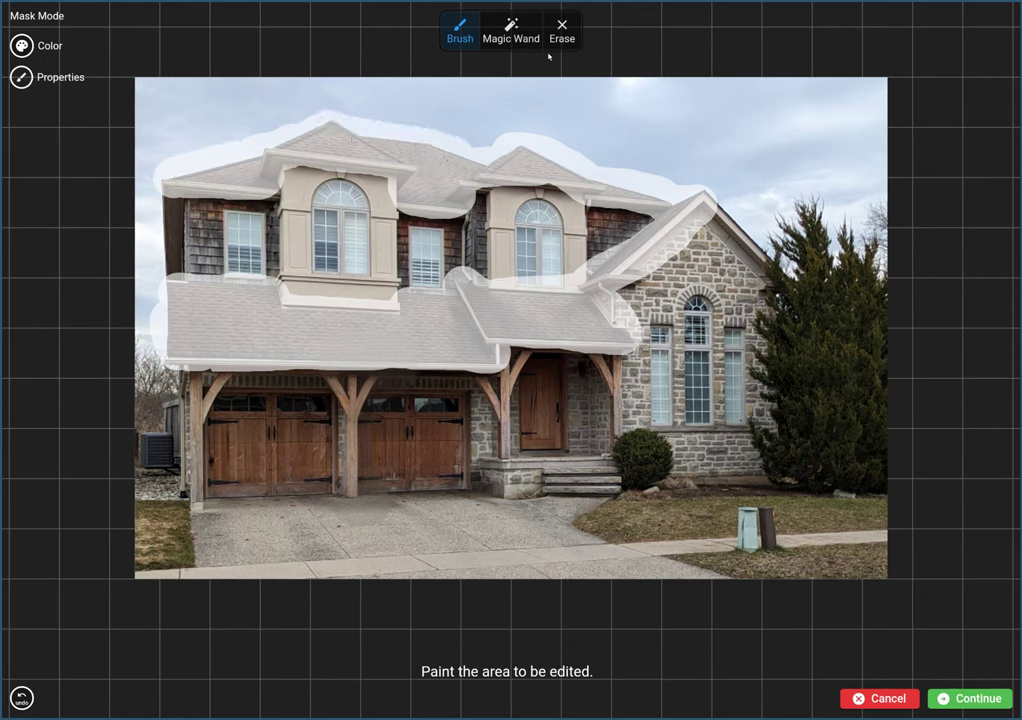
click(574, 33)
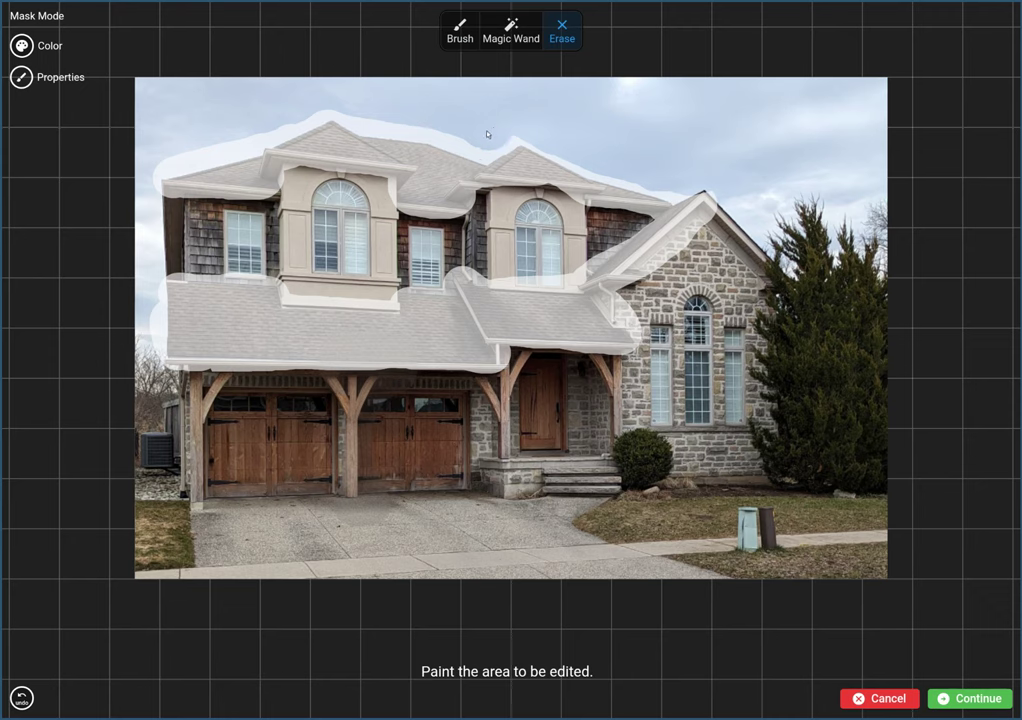
mouse_move(276, 116)
mouse_down()
mouse_move(185, 145)
mouse_move(139, 184)
mouse_move(161, 208)
mouse_move(227, 224)
mouse_up()
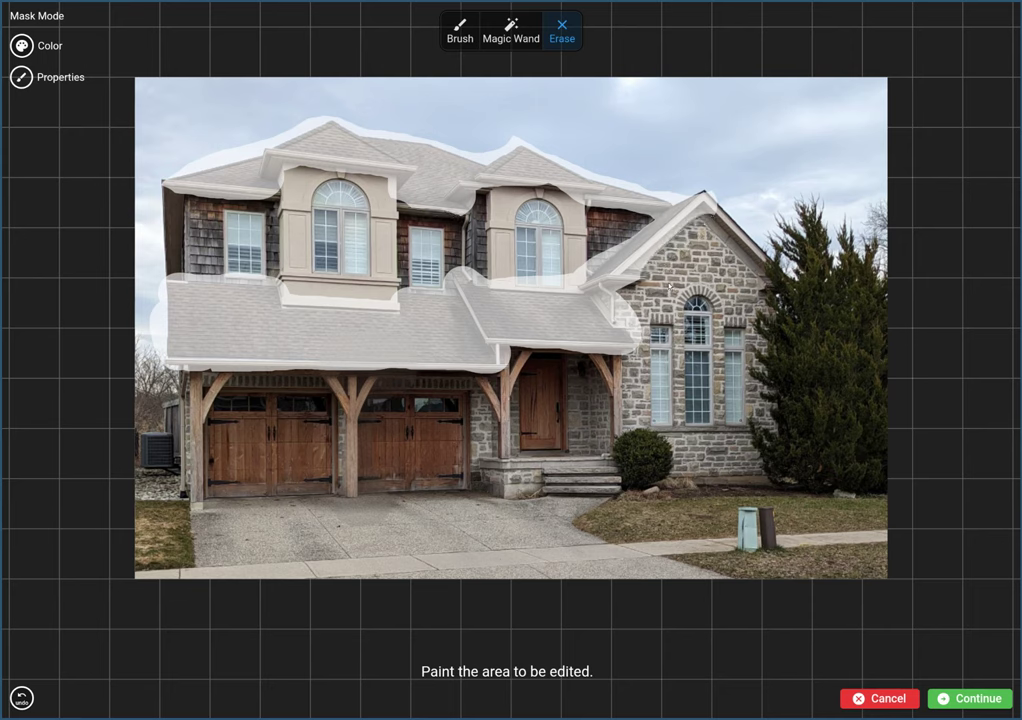
Reduce the brush size, touch up the roof mask's edges and continue to the Reskin description.
click(460, 30)
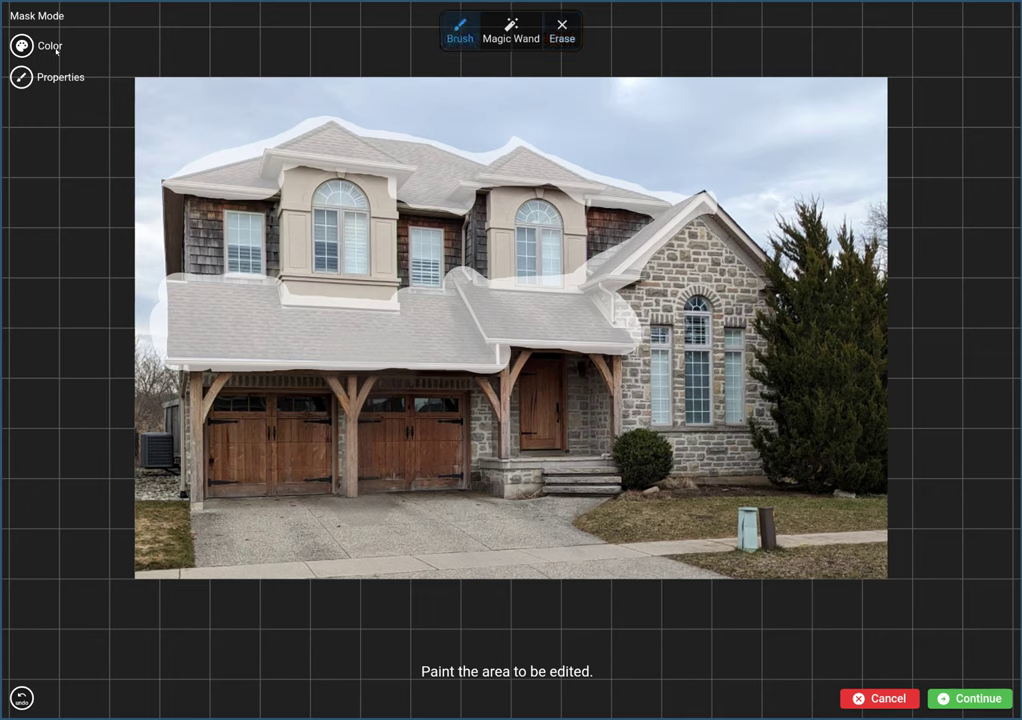
click(58, 80)
drag(176, 91, 144, 91)
click(988, 708)
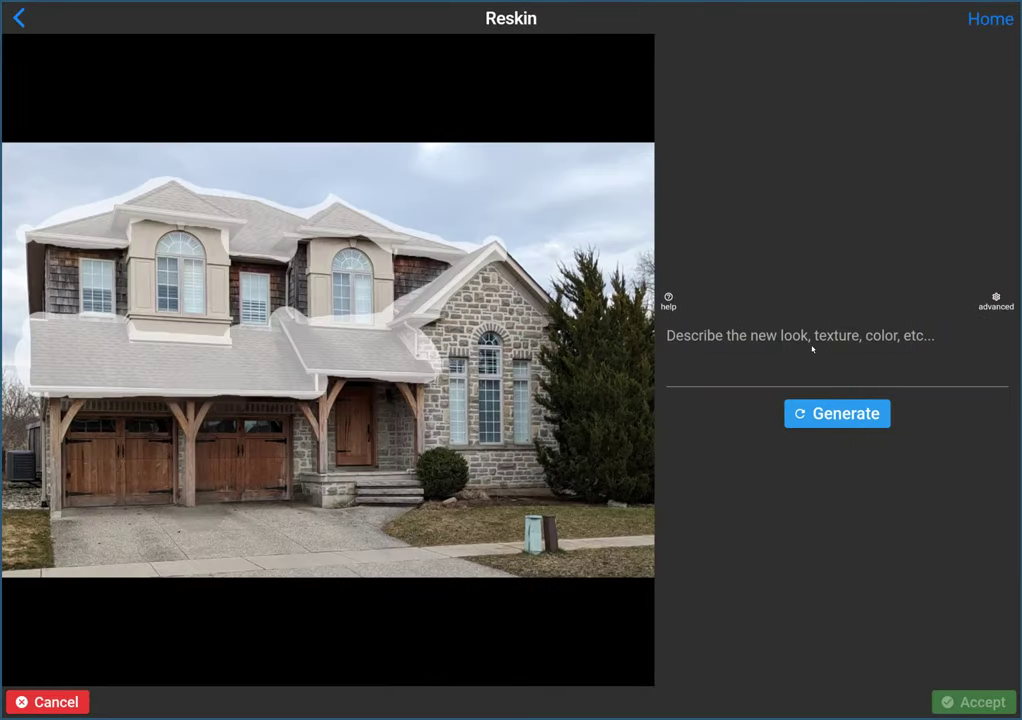
Describe the masked area as "new dark shingle roof" and generate the variants.
click(812, 348)
text(dark shingle roof)
key(Home)
text(new)
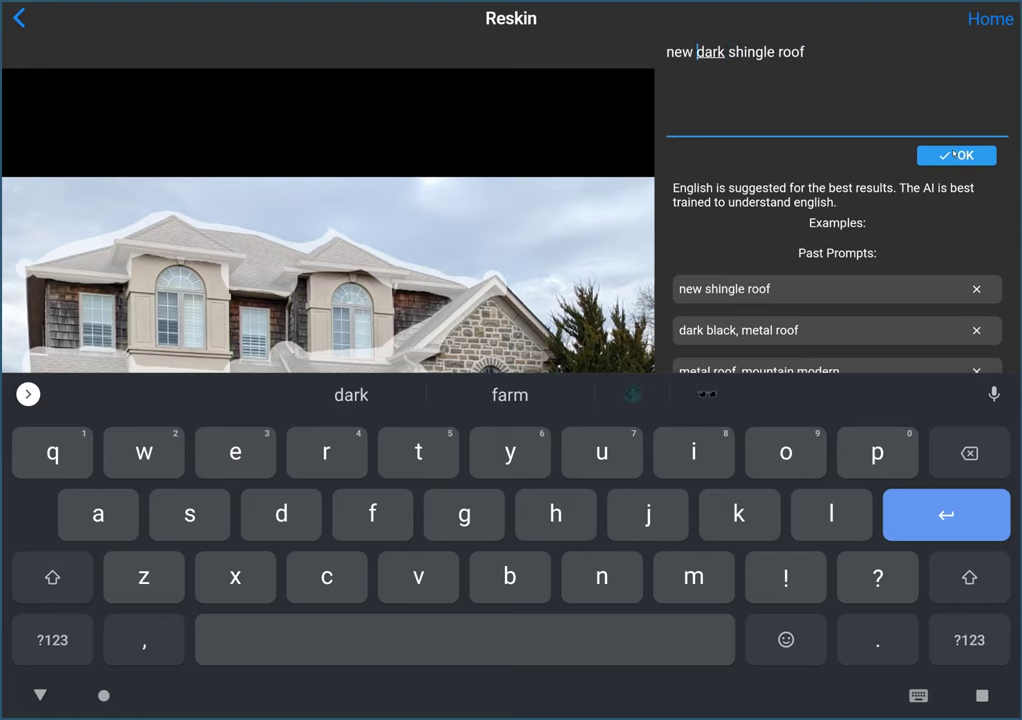
click(957, 155)
click(870, 421)
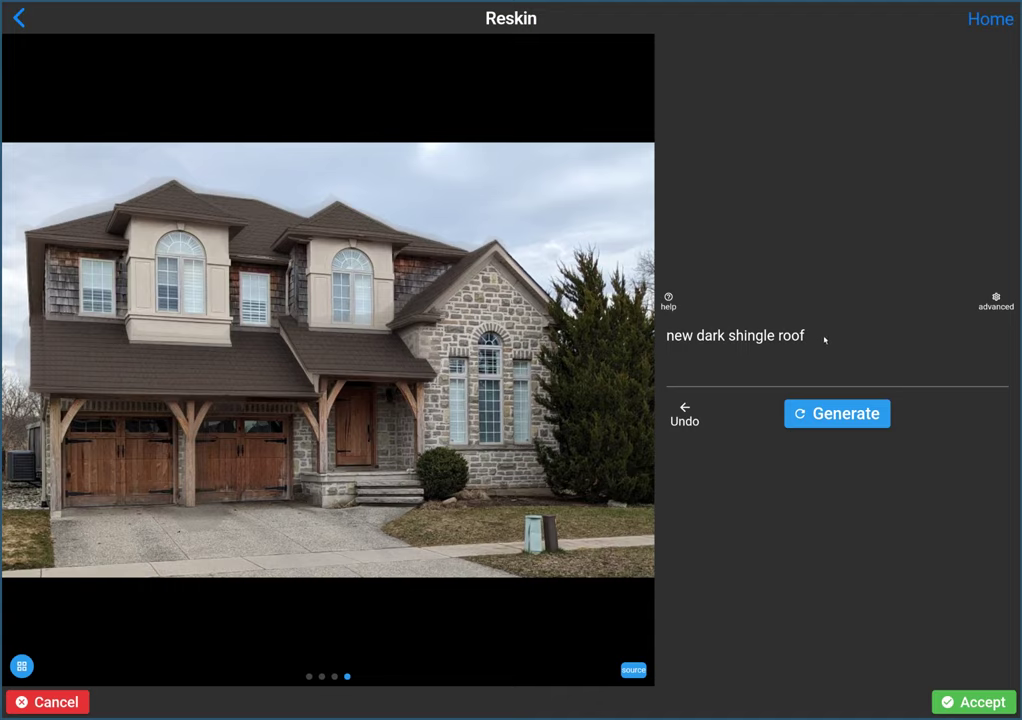
Keep the roof prompt as it is, accept the fourth variant, and compare it with the original photo by undoing and redoing the edits.
click(824, 340)
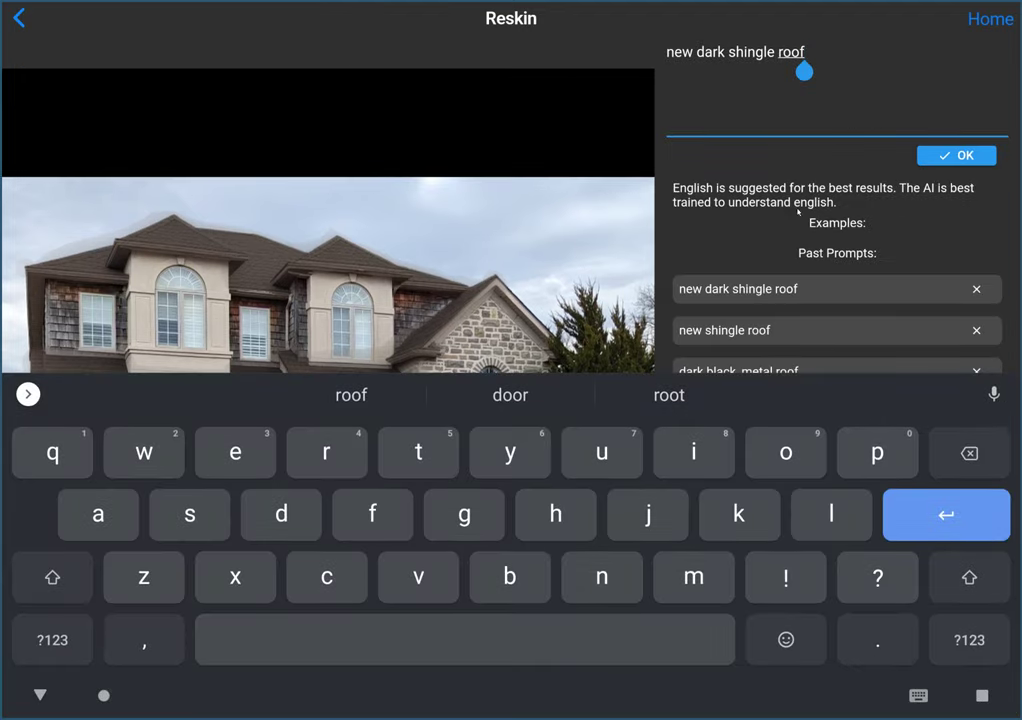
click(945, 160)
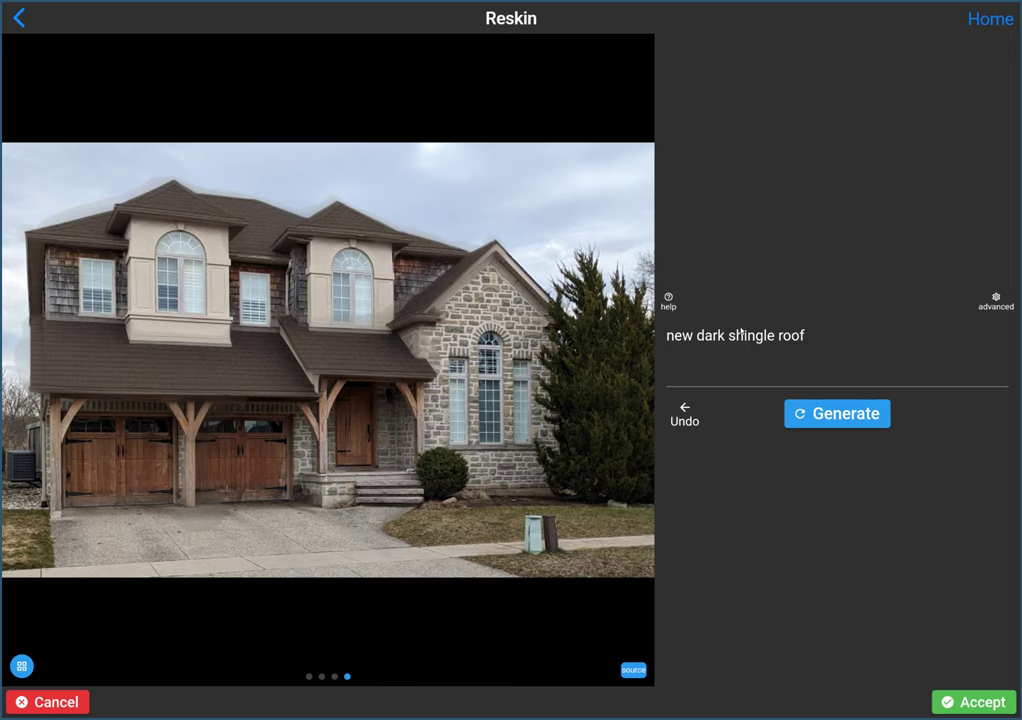
click(985, 705)
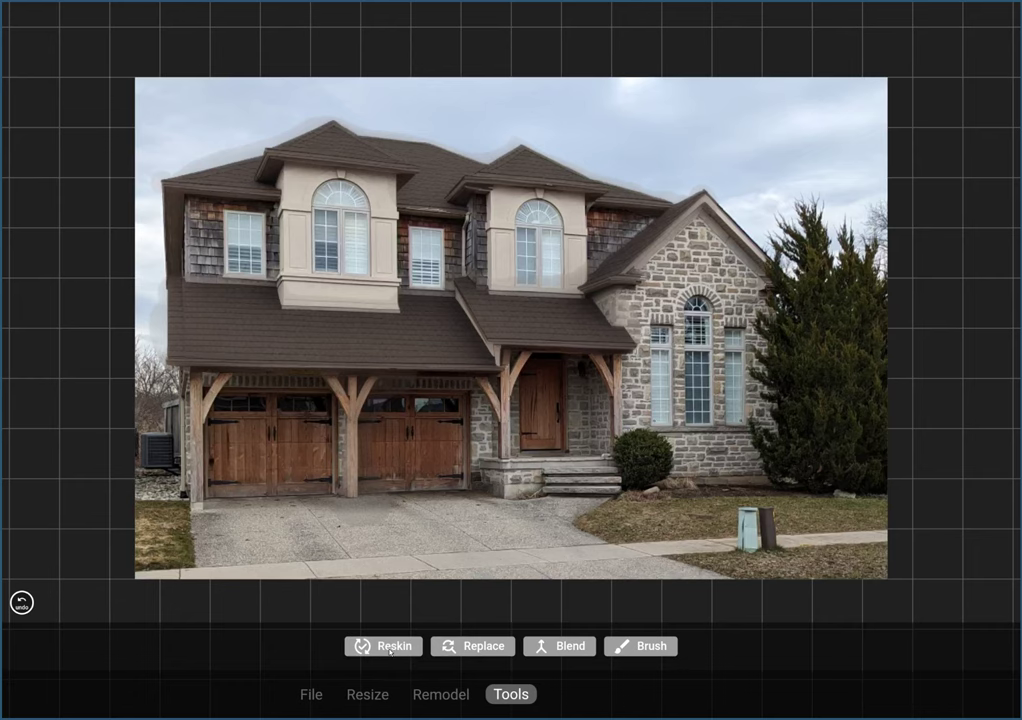
click(21, 603)
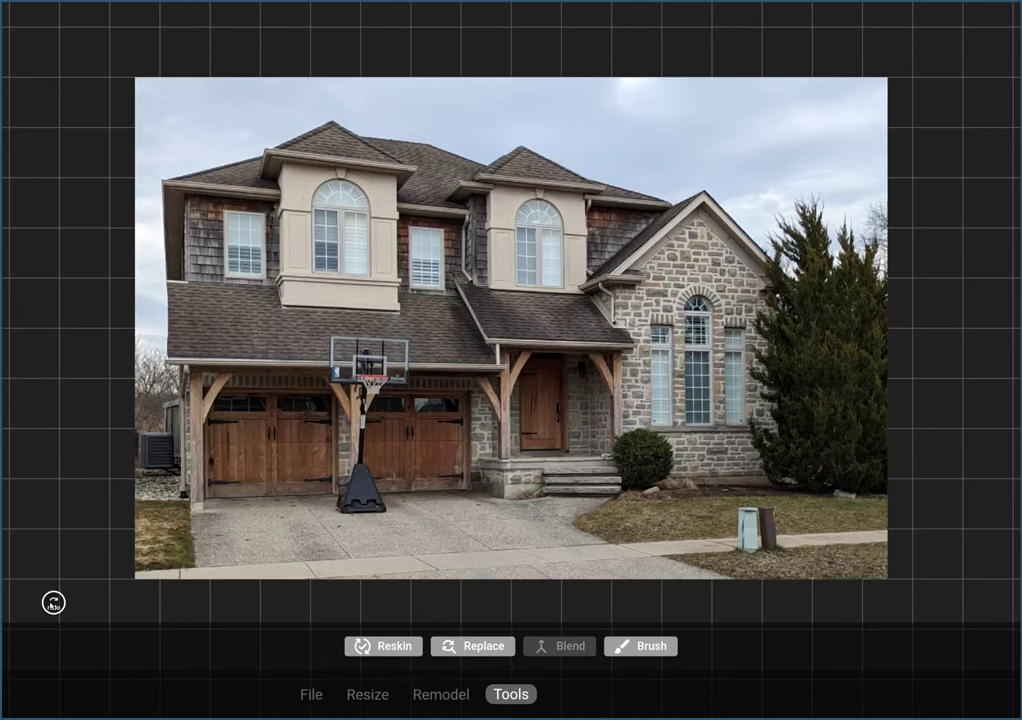
click(52, 602)
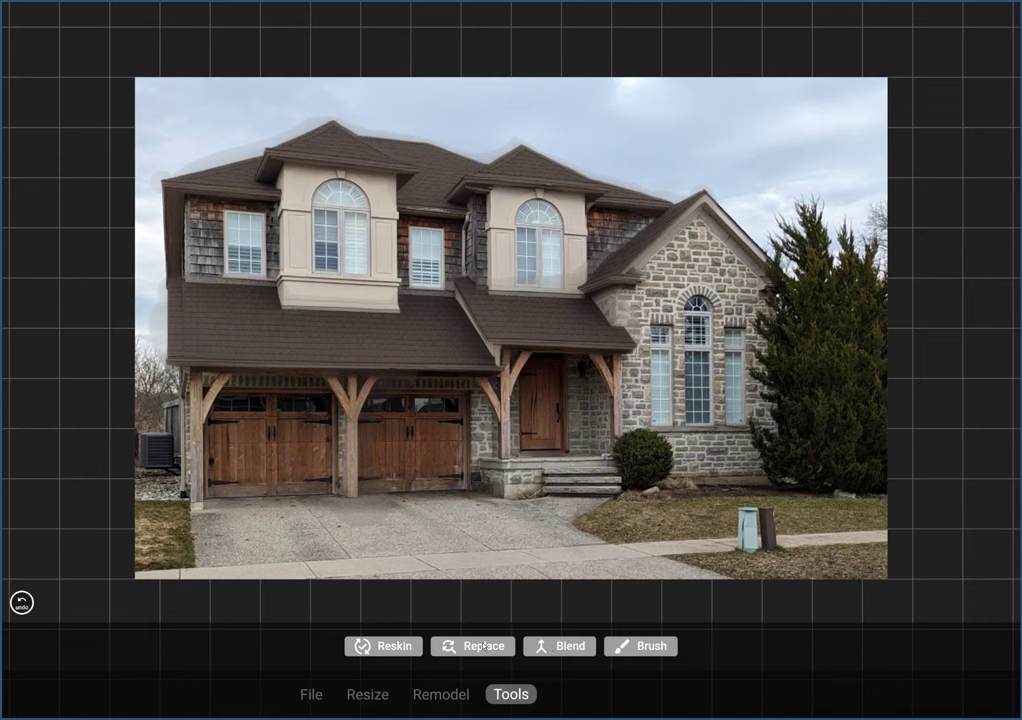
Start a Reskin and paint the mask over all the upper-floor windows and the three windows in the stone gable.
click(360, 646)
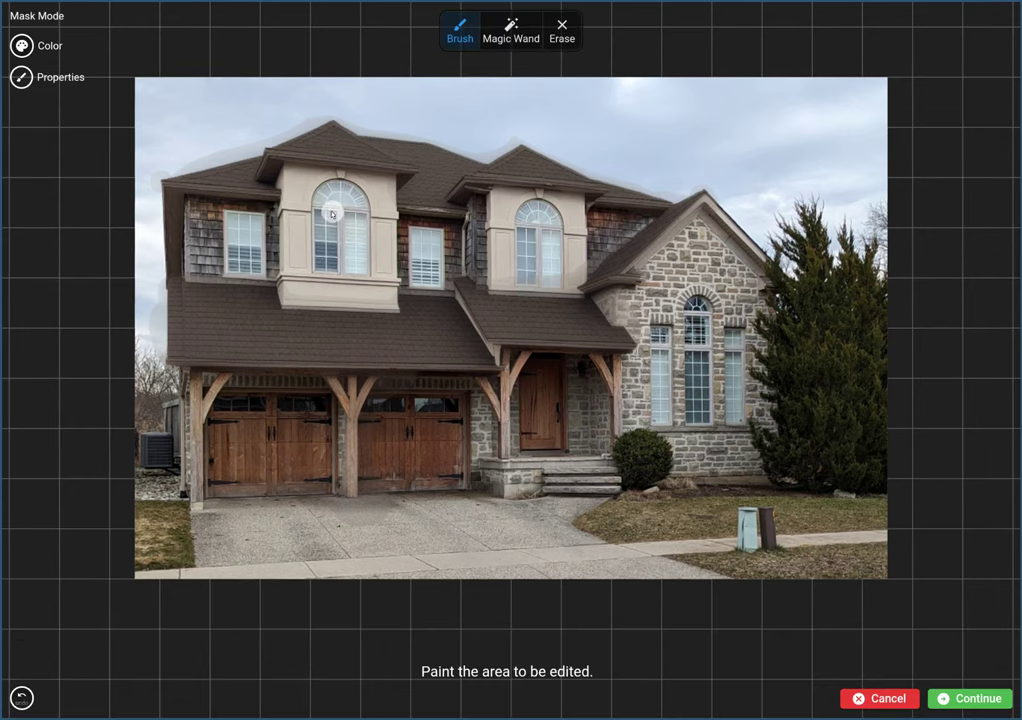
mouse_move(357, 205)
mouse_down()
mouse_move(362, 271)
mouse_move(322, 270)
mouse_move(318, 214)
mouse_move(337, 210)
mouse_move(334, 252)
mouse_up()
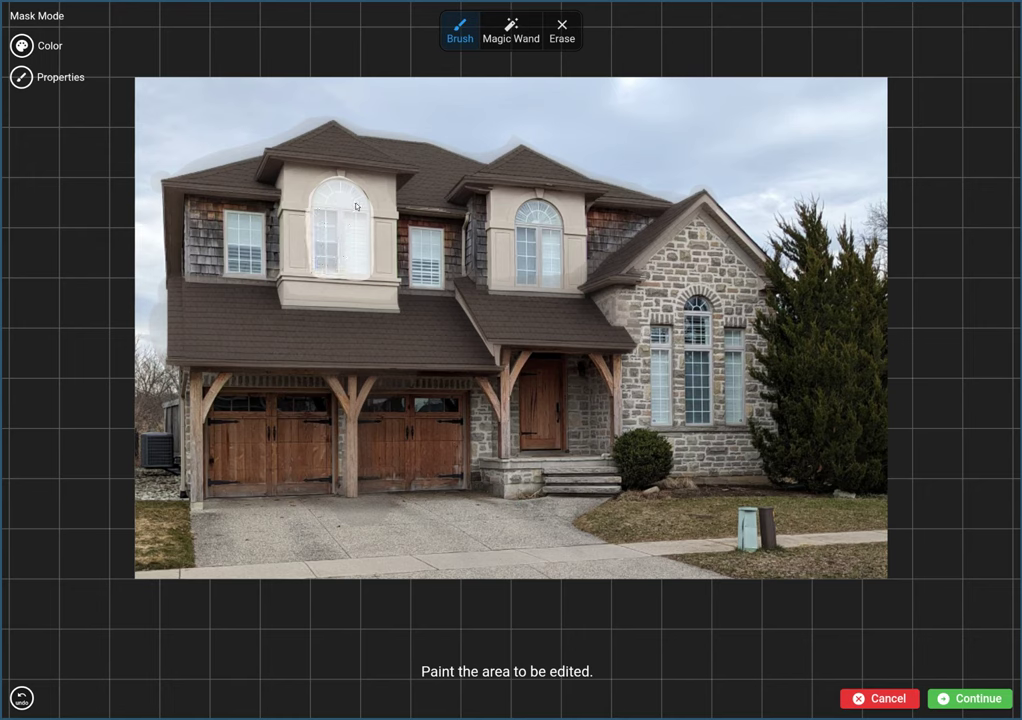
drag(349, 193, 309, 210)
mouse_move(241, 224)
mouse_down()
mouse_move(233, 269)
mouse_move(256, 272)
mouse_move(252, 225)
mouse_up()
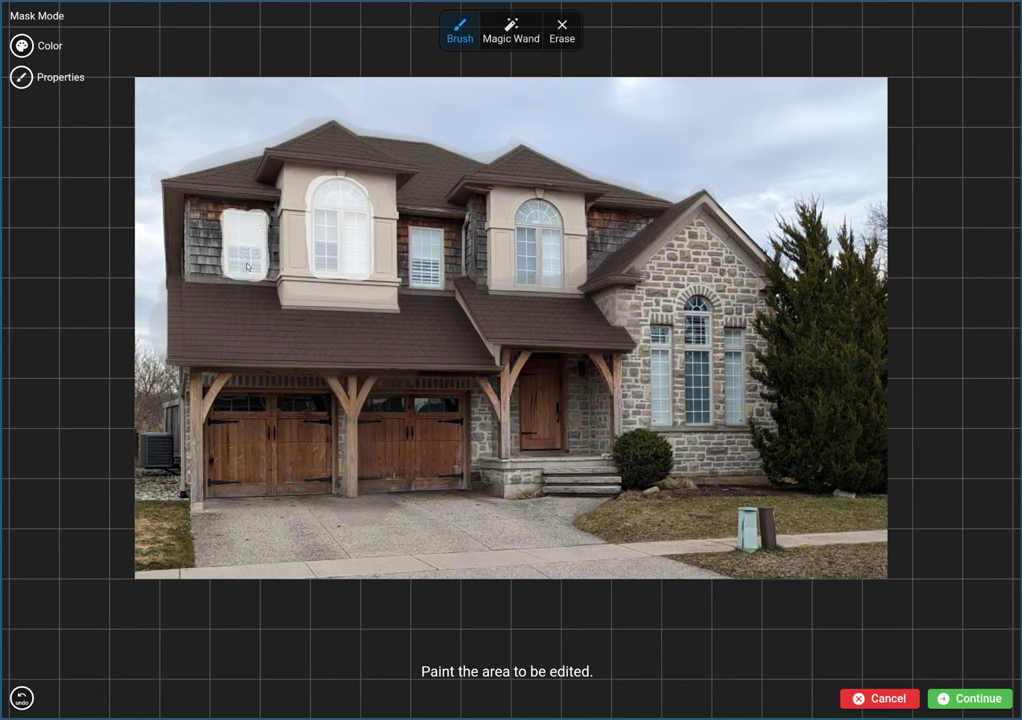
mouse_move(423, 235)
mouse_down()
mouse_move(422, 285)
mouse_move(433, 284)
mouse_move(435, 236)
mouse_up()
mouse_move(552, 230)
mouse_down()
mouse_move(540, 203)
mouse_move(526, 220)
mouse_move(521, 283)
mouse_move(545, 280)
mouse_move(554, 262)
mouse_move(538, 210)
mouse_move(538, 229)
mouse_up()
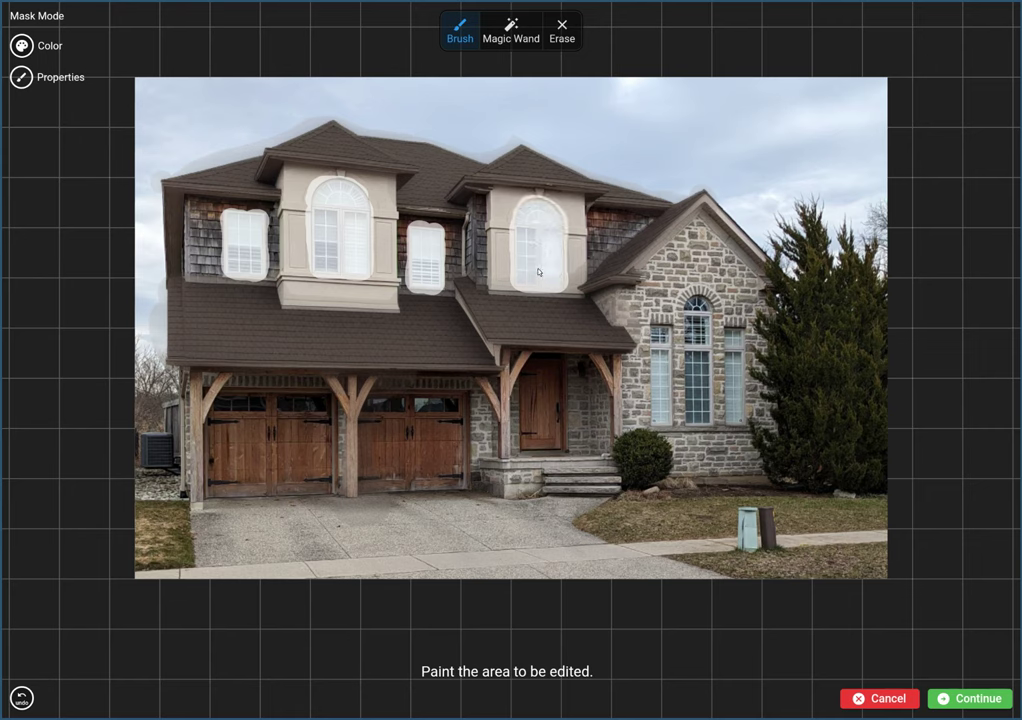
mouse_move(655, 339)
mouse_down()
mouse_move(665, 432)
mouse_move(668, 360)
mouse_move(697, 305)
mouse_move(689, 340)
mouse_move(702, 420)
mouse_move(712, 335)
mouse_up()
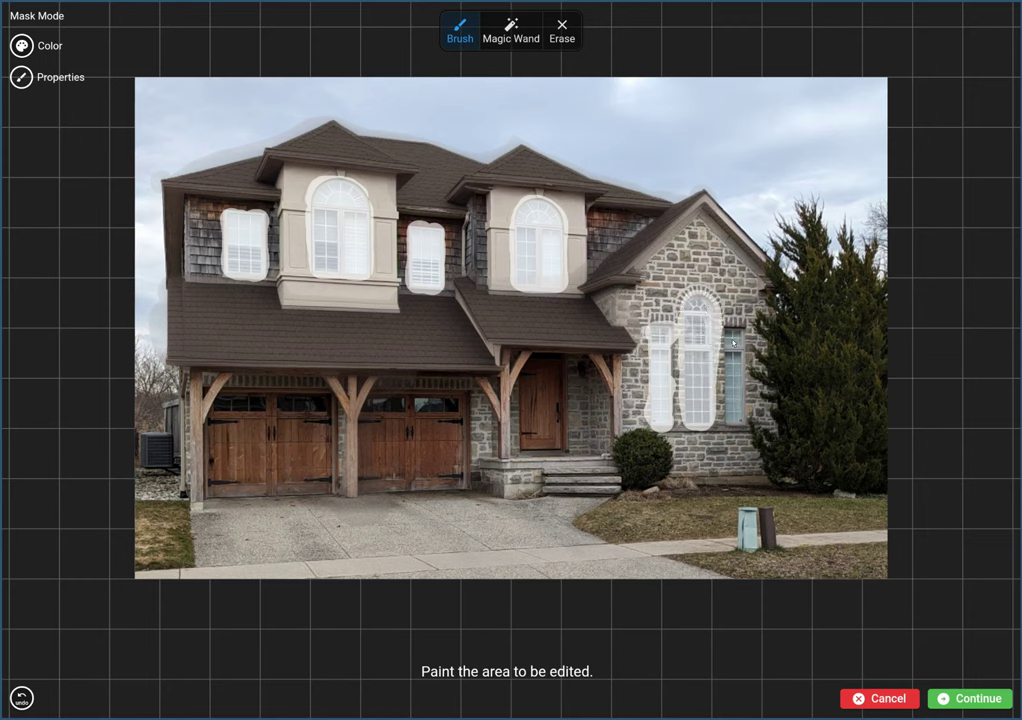
mouse_move(732, 366)
mouse_down()
mouse_move(735, 415)
mouse_move(737, 393)
mouse_up()
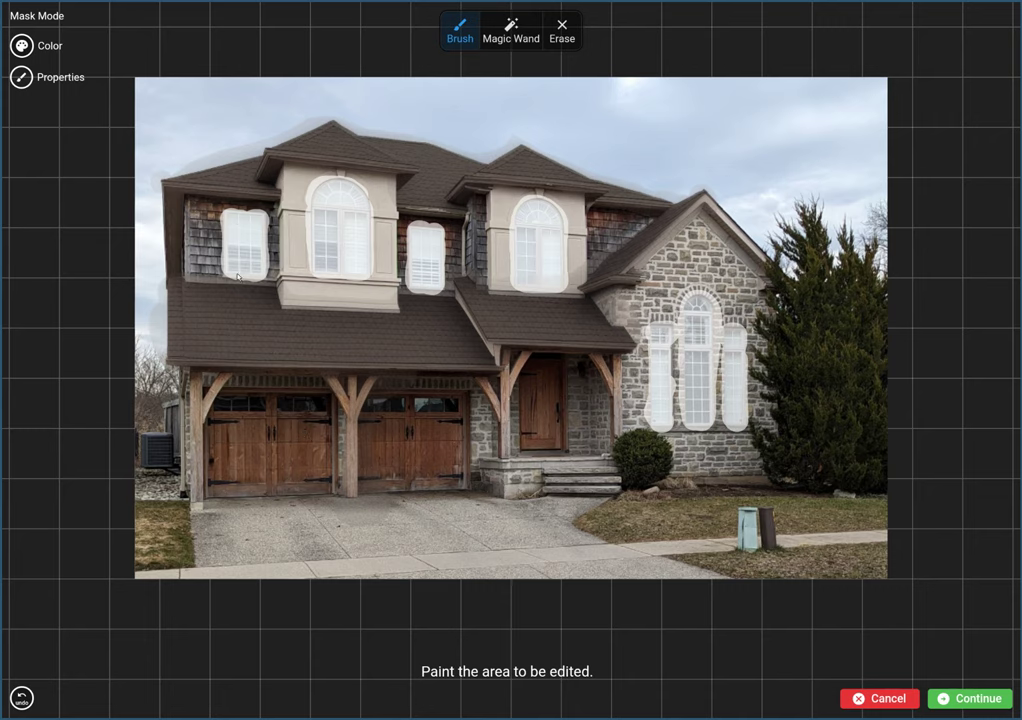
Describe the masked windows as "black windows", generate the variants and browse through them.
click(965, 698)
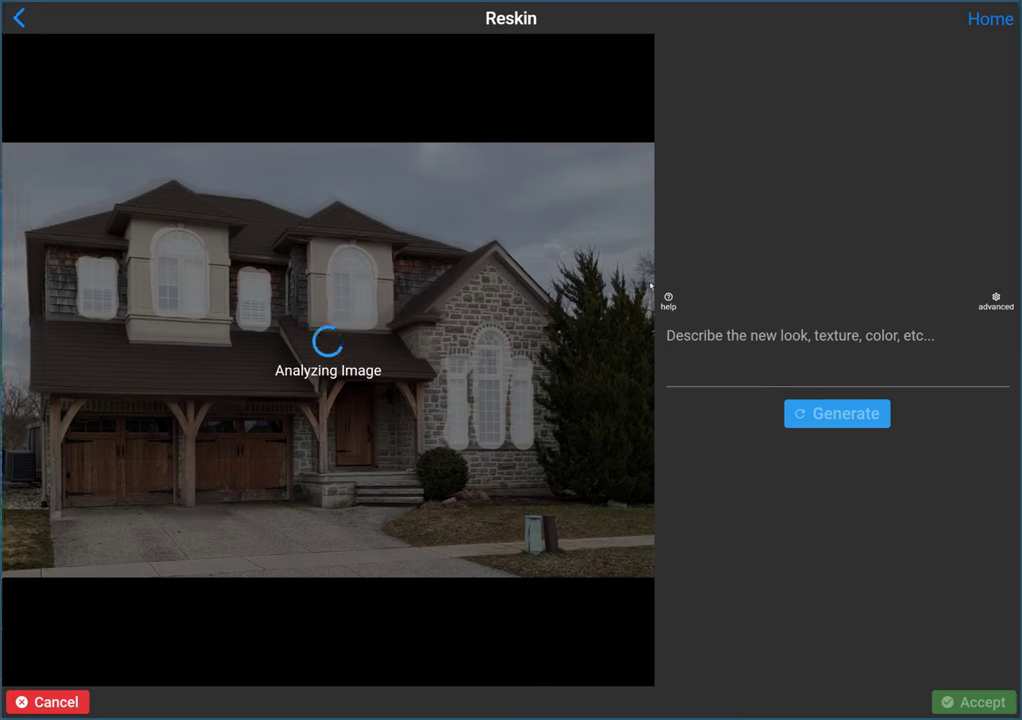
click(777, 363)
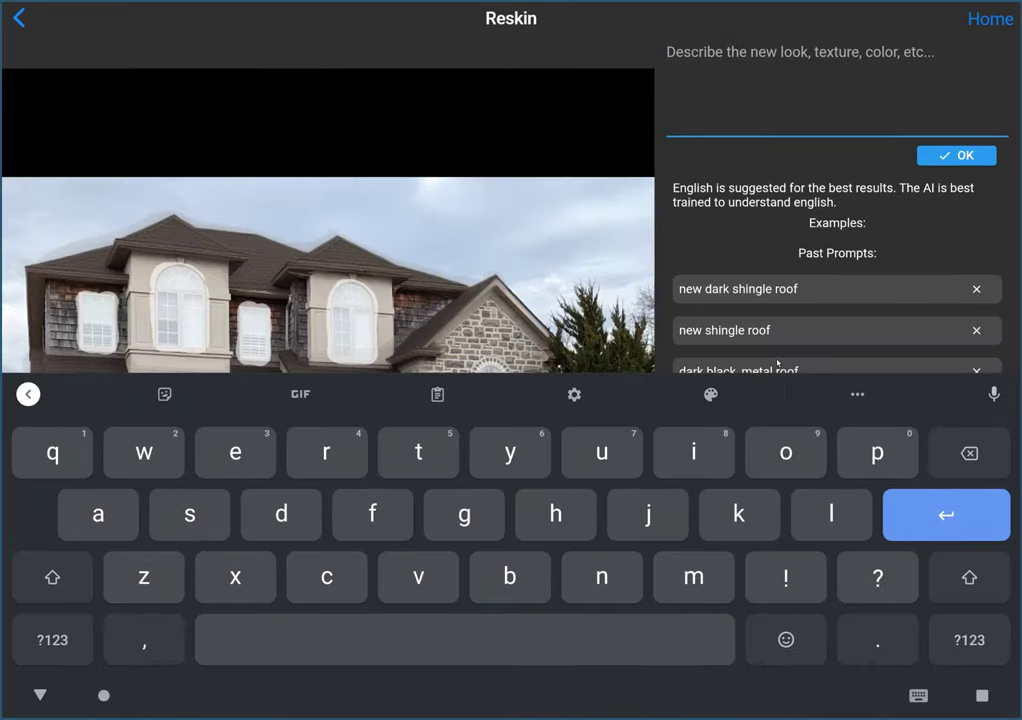
text(black windows)
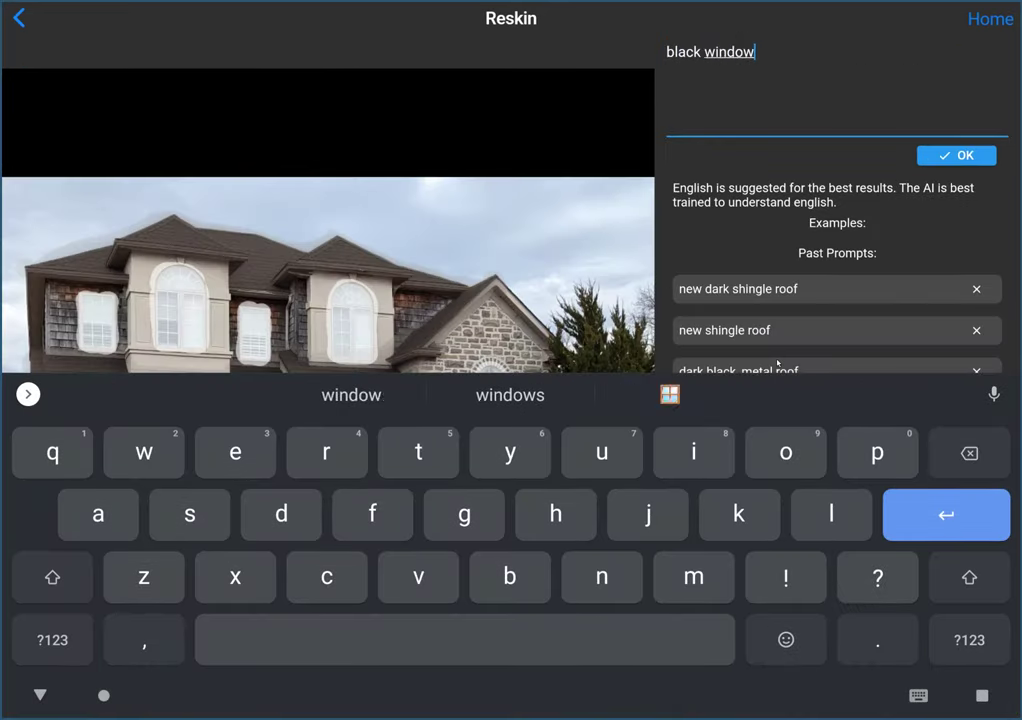
click(956, 156)
click(865, 415)
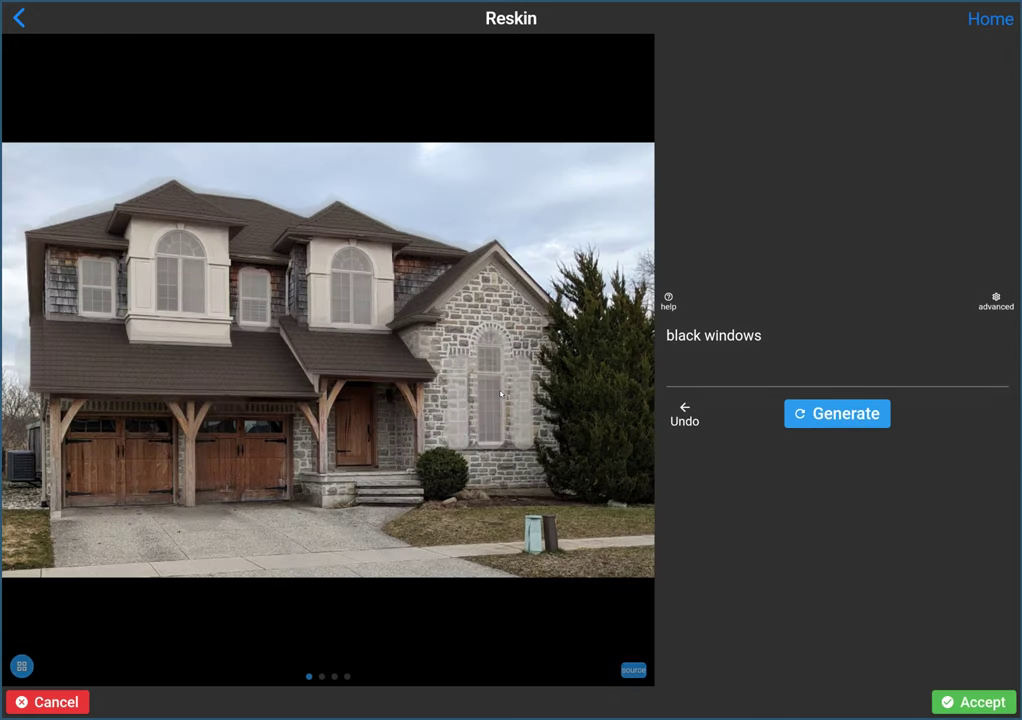
drag(598, 528, 520, 460)
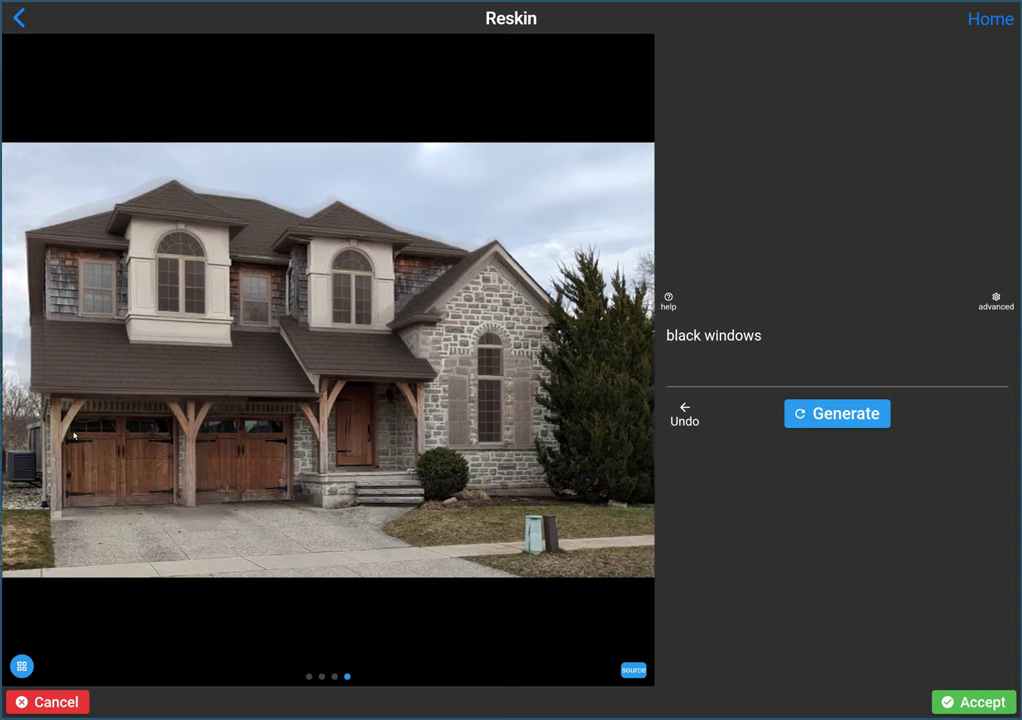
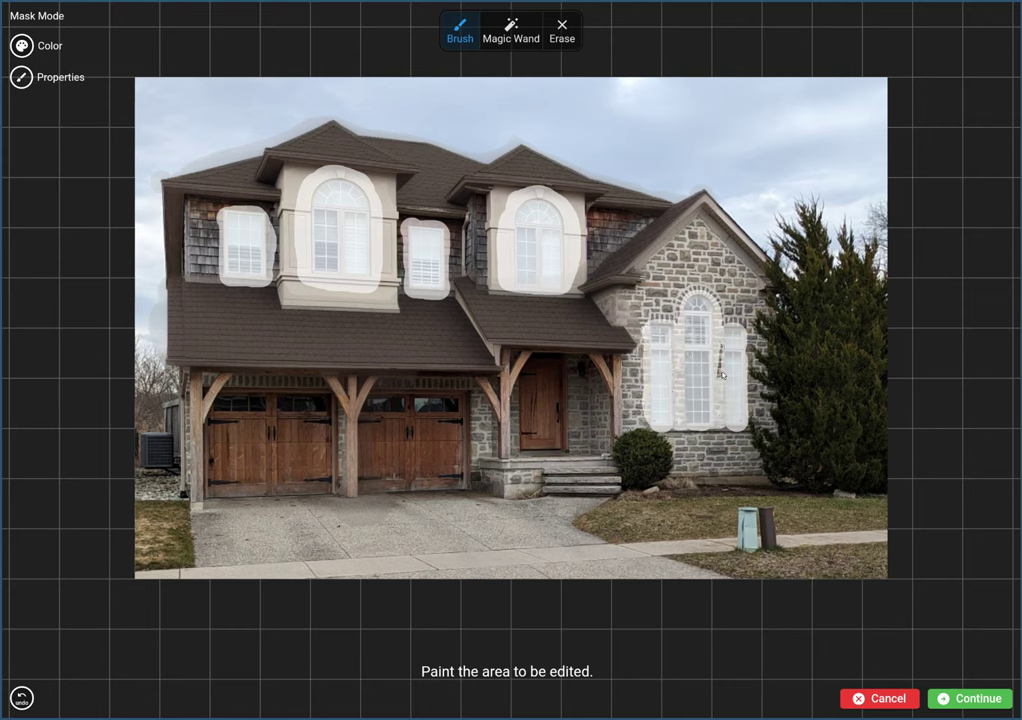
Widen the mask around the stone gable's windows, generate variants with the past prompt "black windows" and review them.
mouse_move(746, 416)
mouse_down()
mouse_move(741, 339)
mouse_move(727, 333)
mouse_move(718, 364)
mouse_move(714, 301)
mouse_move(678, 308)
mouse_up()
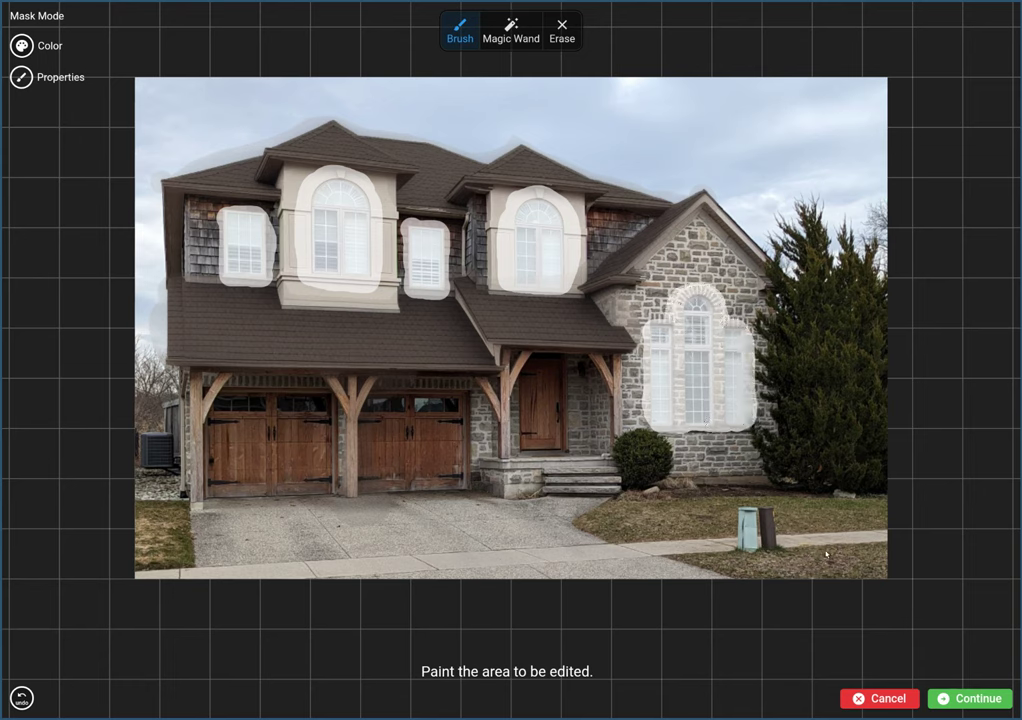
click(972, 692)
click(828, 352)
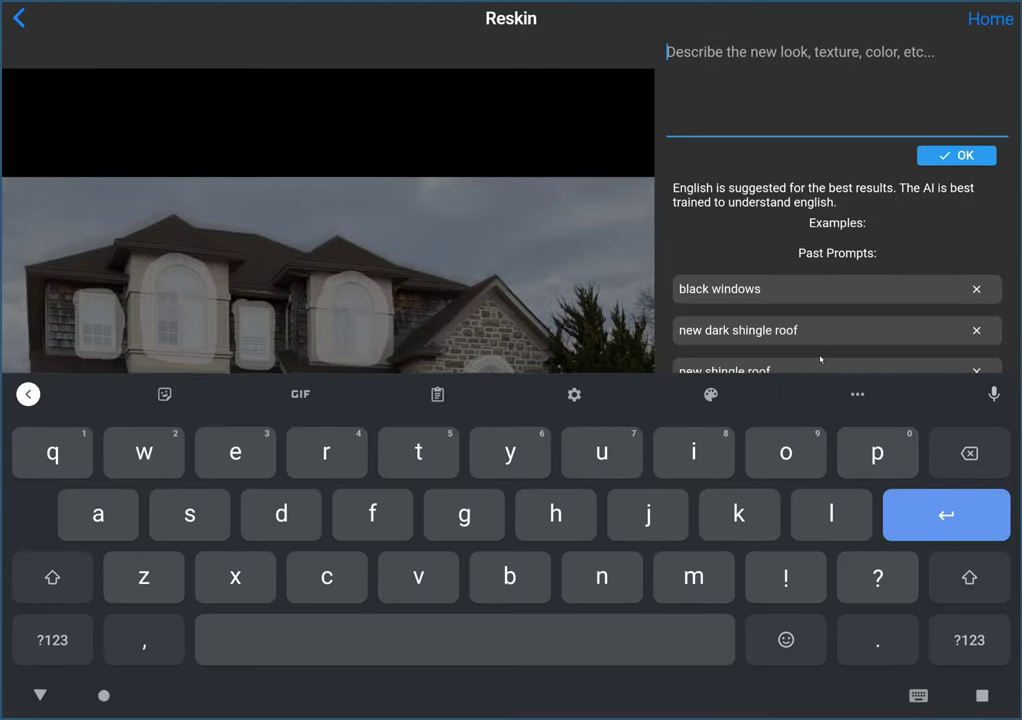
click(763, 292)
click(946, 156)
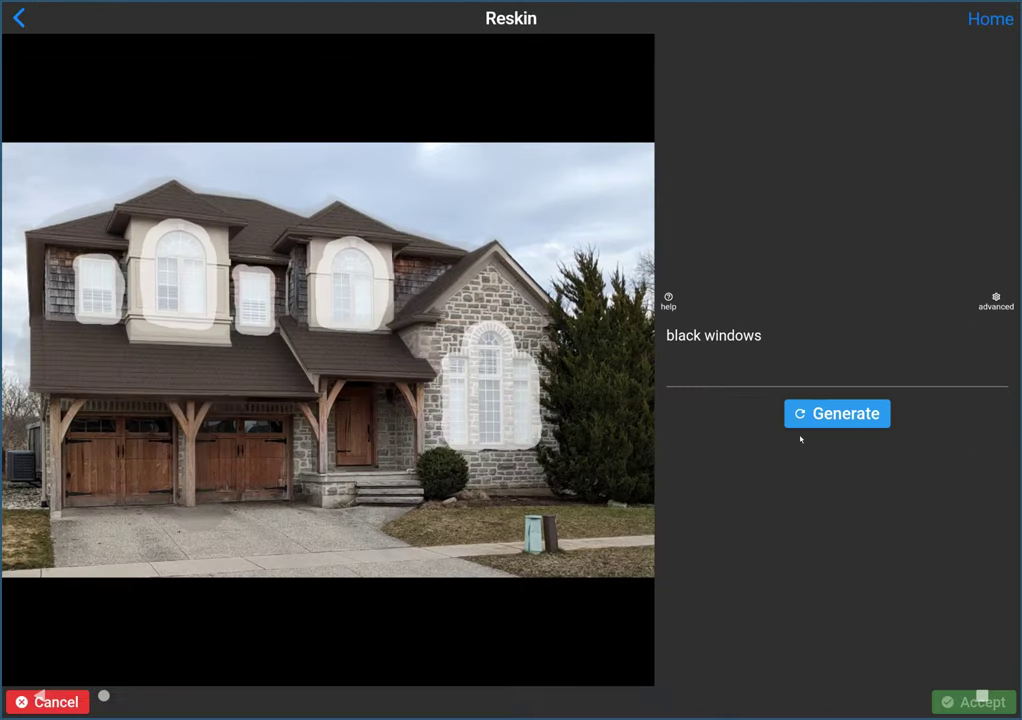
click(840, 424)
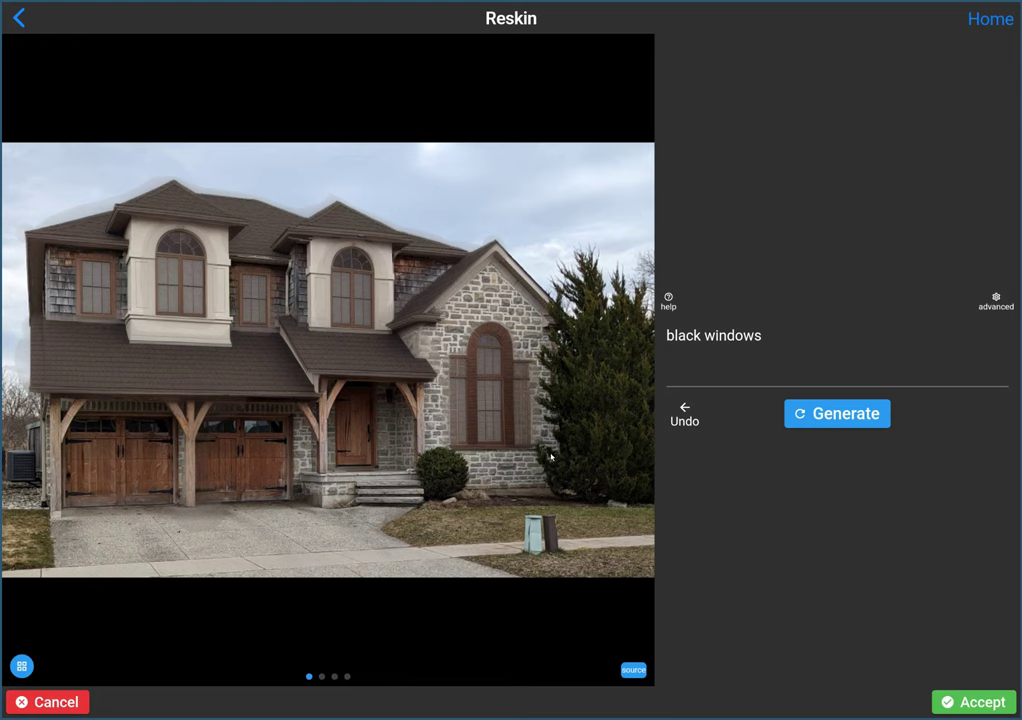
drag(551, 457, 420, 455)
mouse_move(300, 450)
mouse_down()
mouse_move(156, 446)
mouse_move(564, 458)
mouse_move(300, 458)
mouse_up()
drag(540, 460, 125, 459)
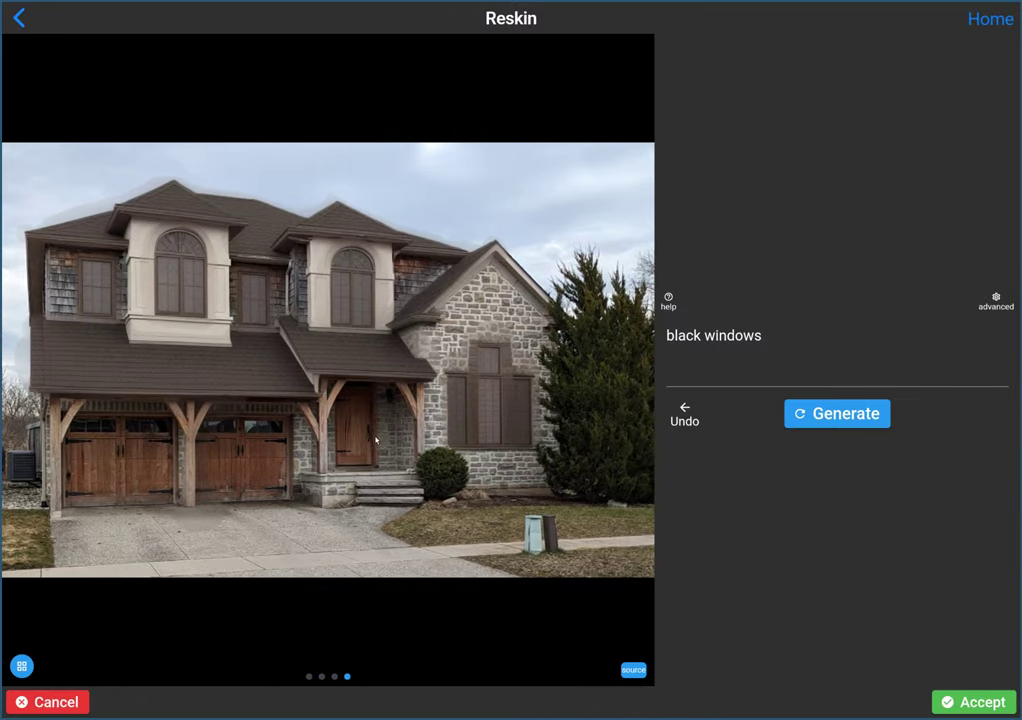
Change the prompt to "dark black framed windows" and generate new variants.
click(722, 339)
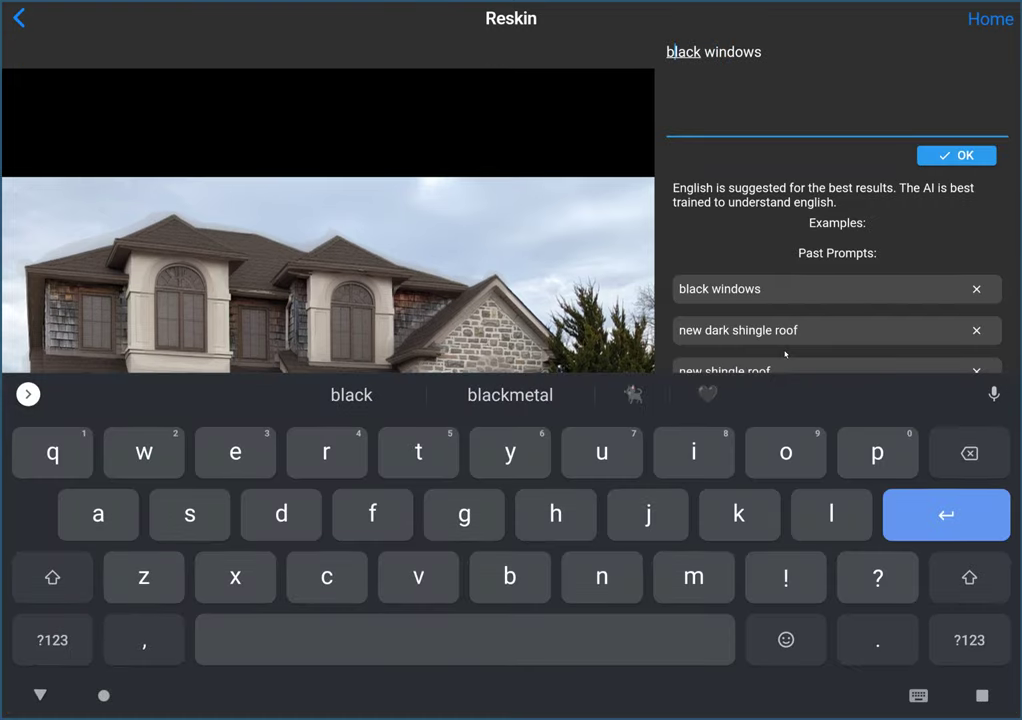
text(dark )
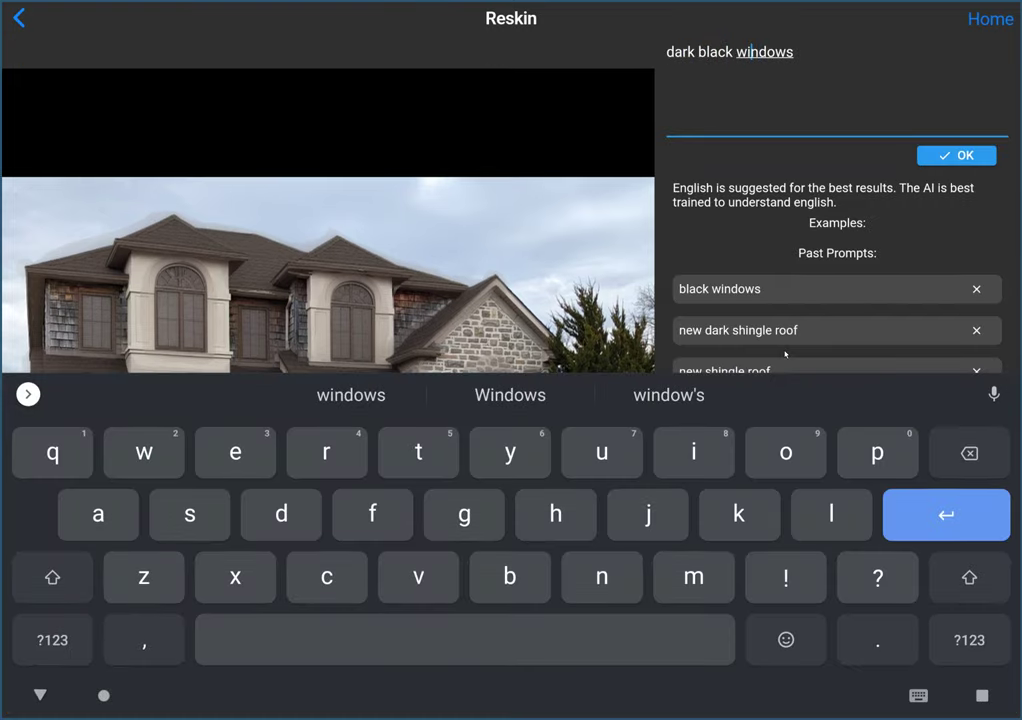
text(framedf)
key(BackSpace)
key(BackSpace)
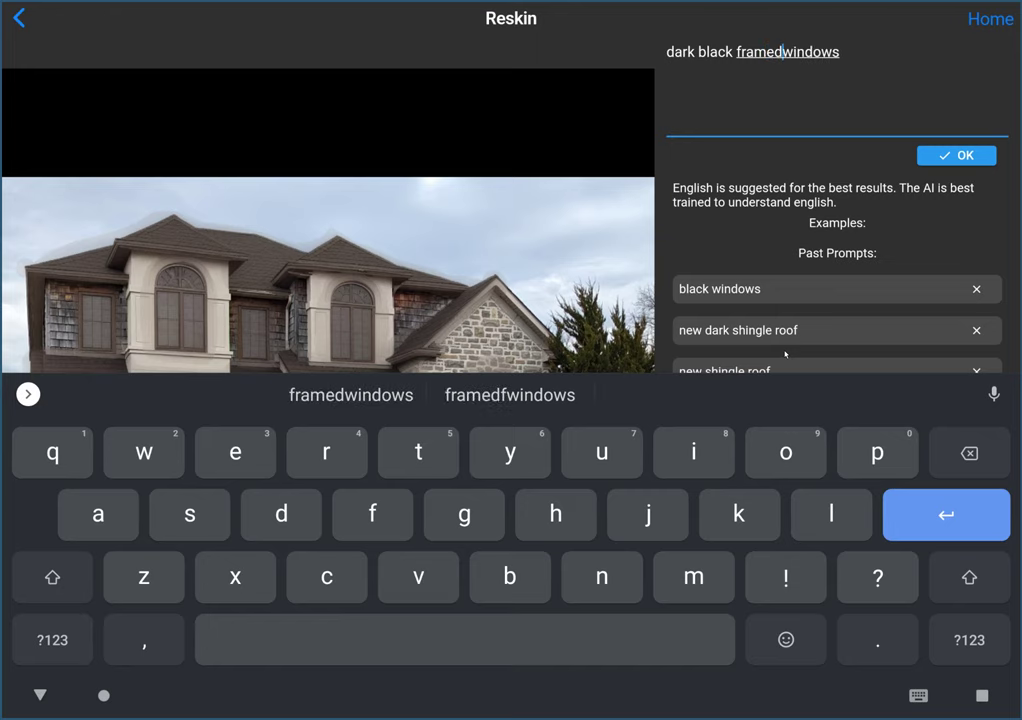
text(d)
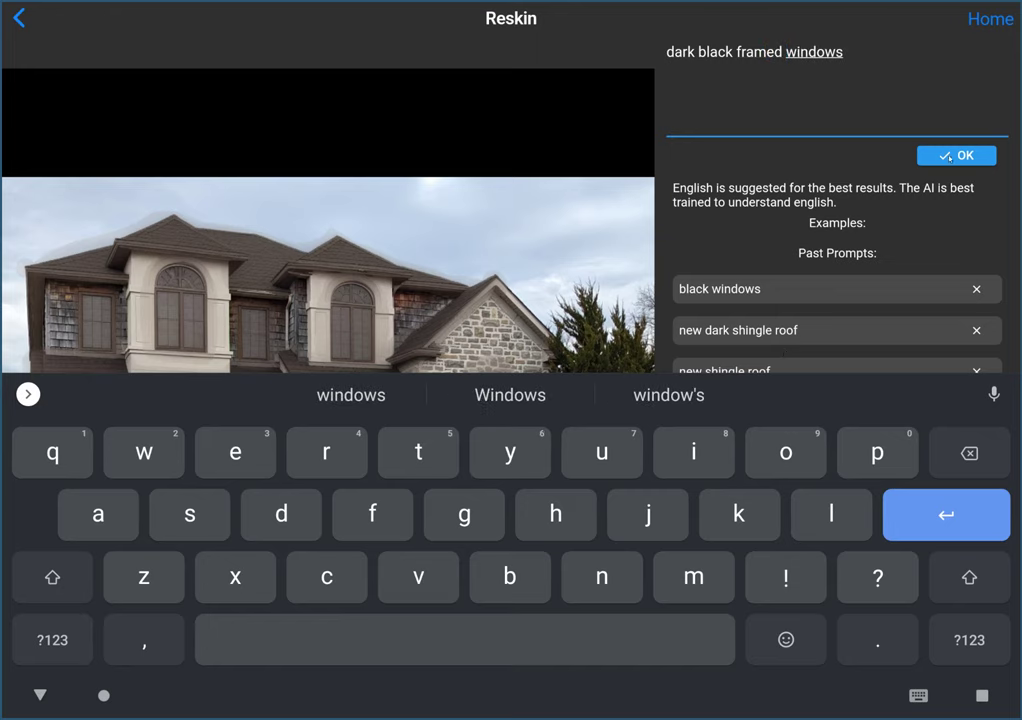
click(948, 157)
click(870, 414)
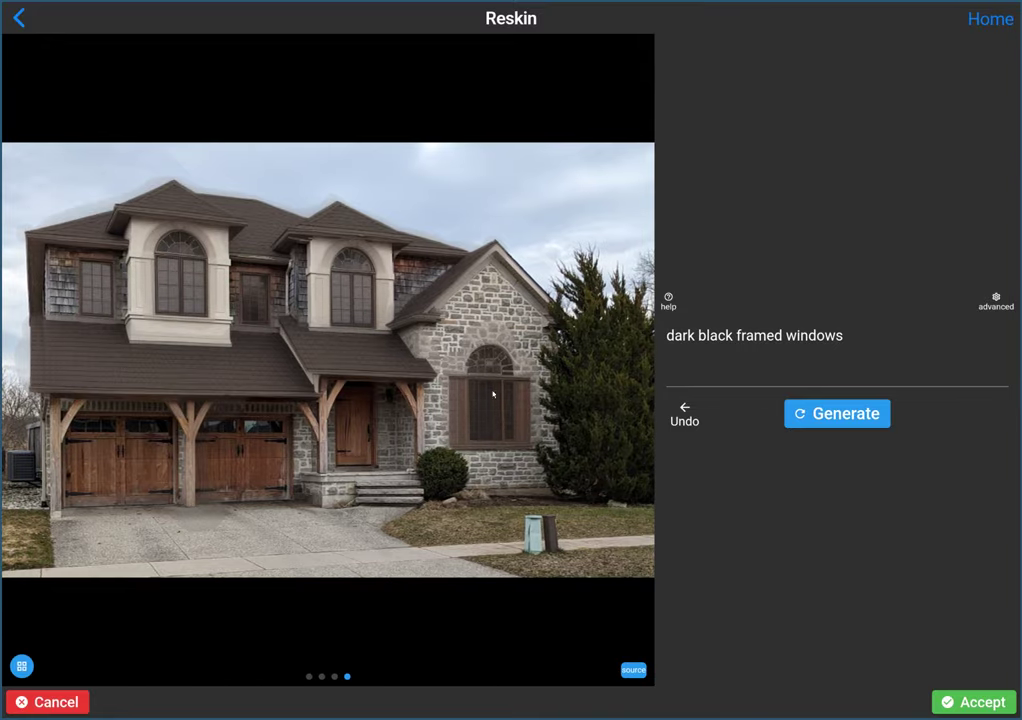
Compare the fourth window variant repeatedly with the source image and accept it.
click(632, 670)
click(632, 670)
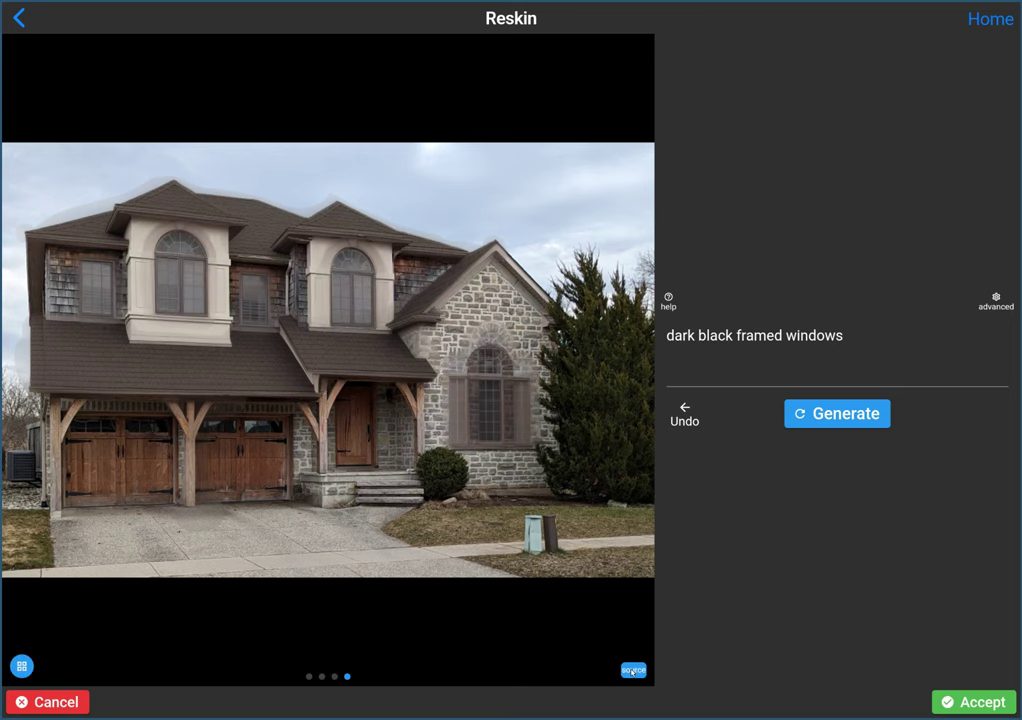
click(632, 670)
click(632, 670)
click(632, 670)
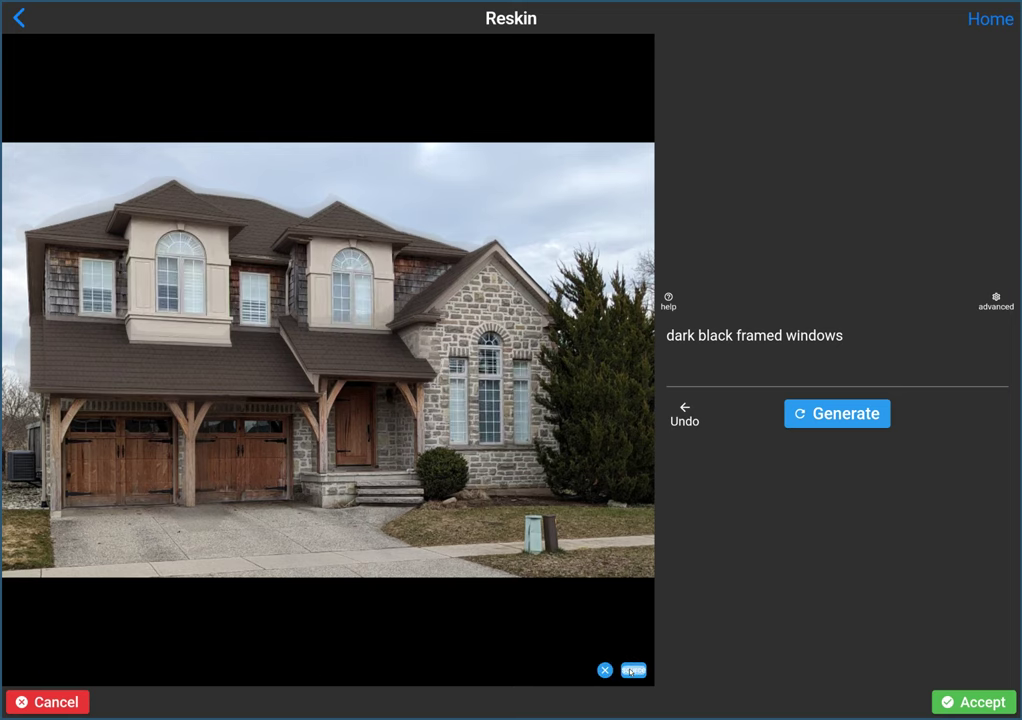
click(632, 670)
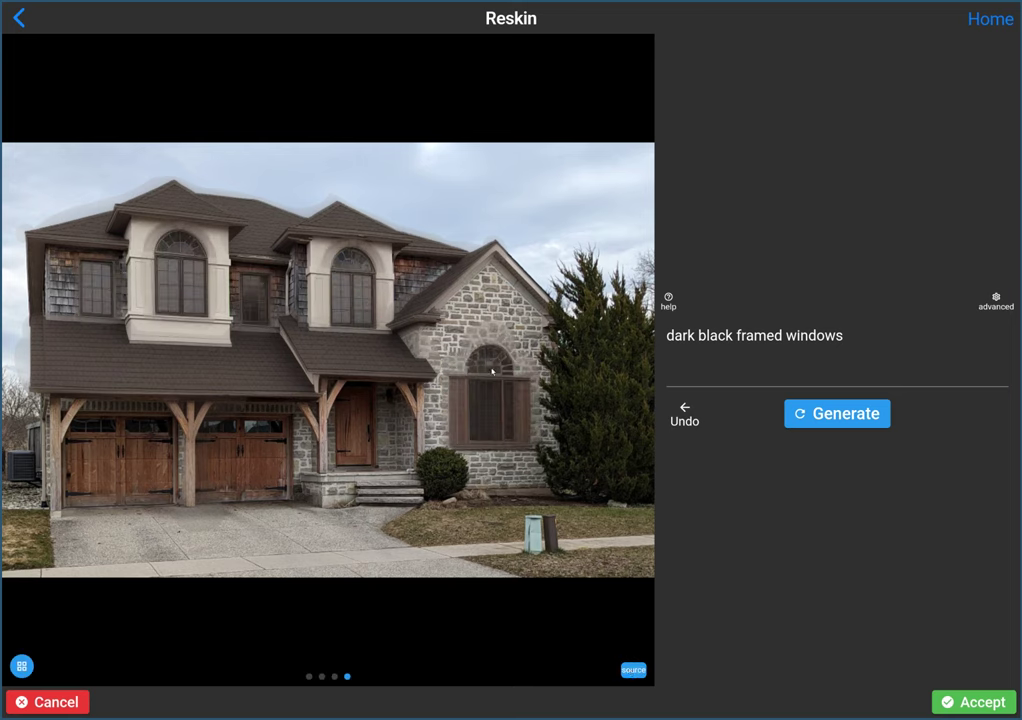
click(634, 670)
click(634, 670)
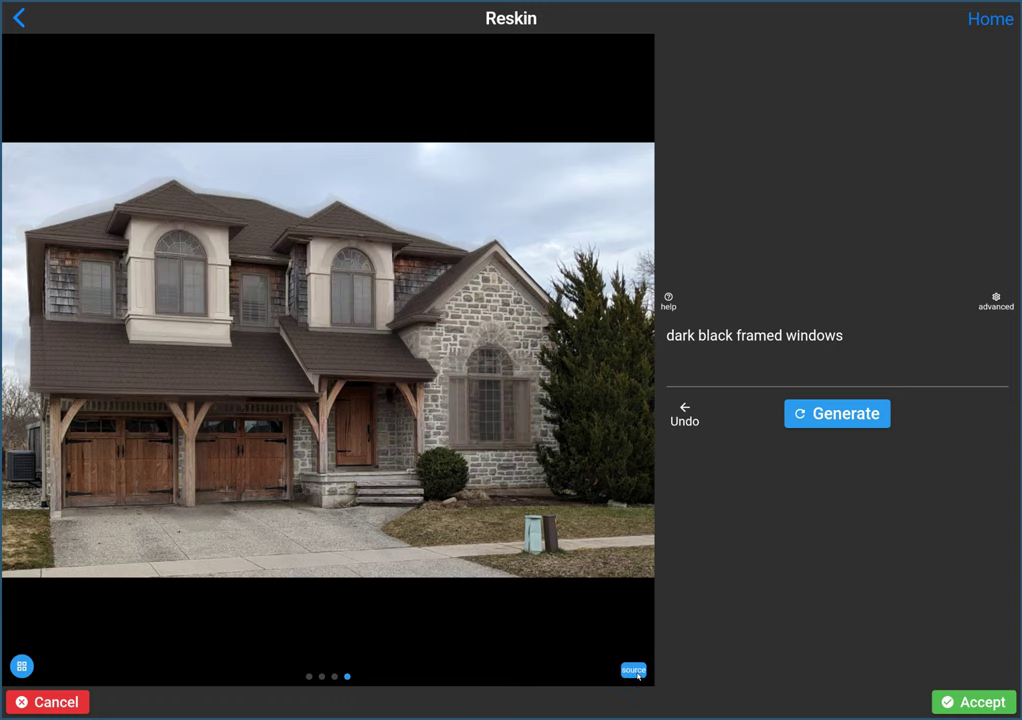
click(634, 670)
click(634, 670)
click(634, 670)
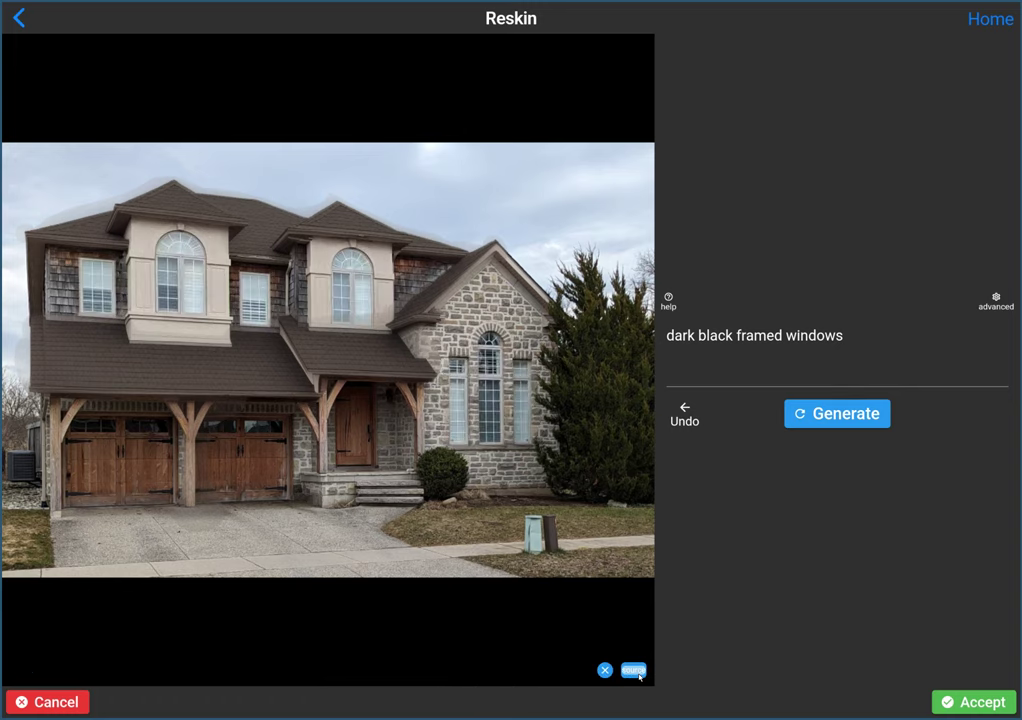
click(634, 670)
click(634, 670)
click(634, 670)
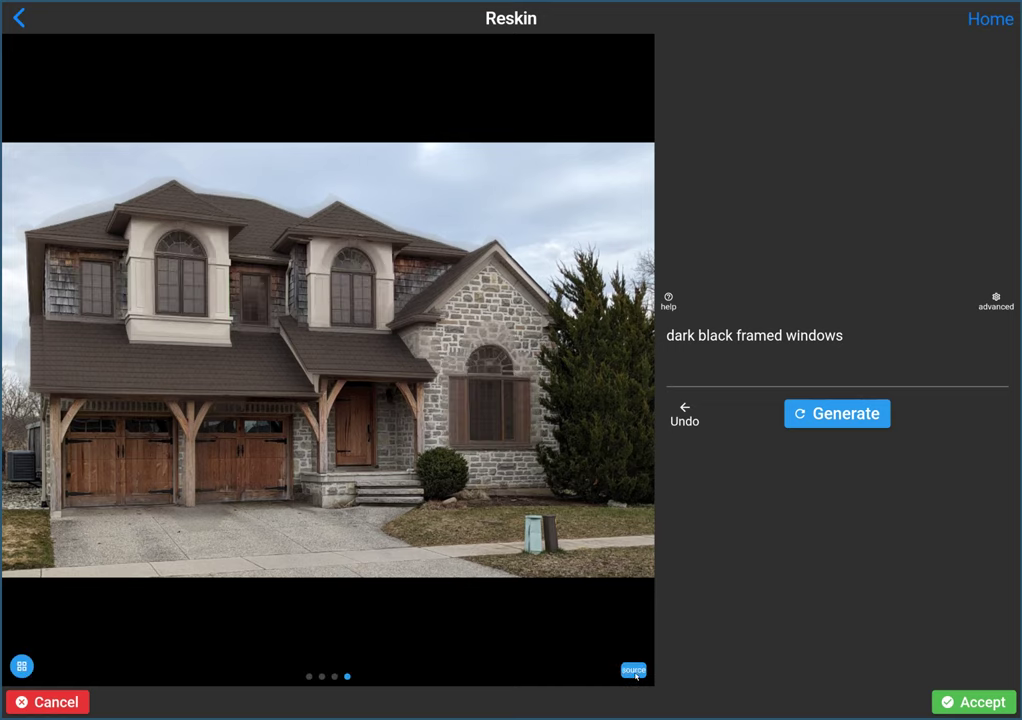
click(634, 670)
click(634, 670)
click(634, 670)
click(634, 670)
click(968, 702)
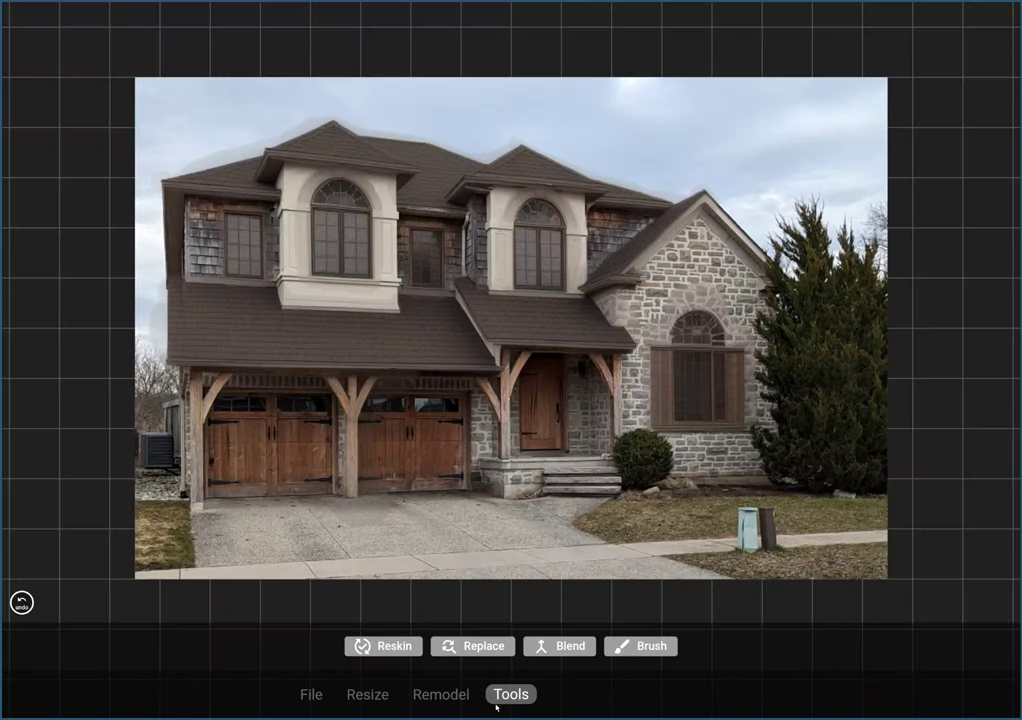
Restore the stone gable's original windows with the Blend brush, and compare with the original photo by undoing and redoing the edits.
click(569, 647)
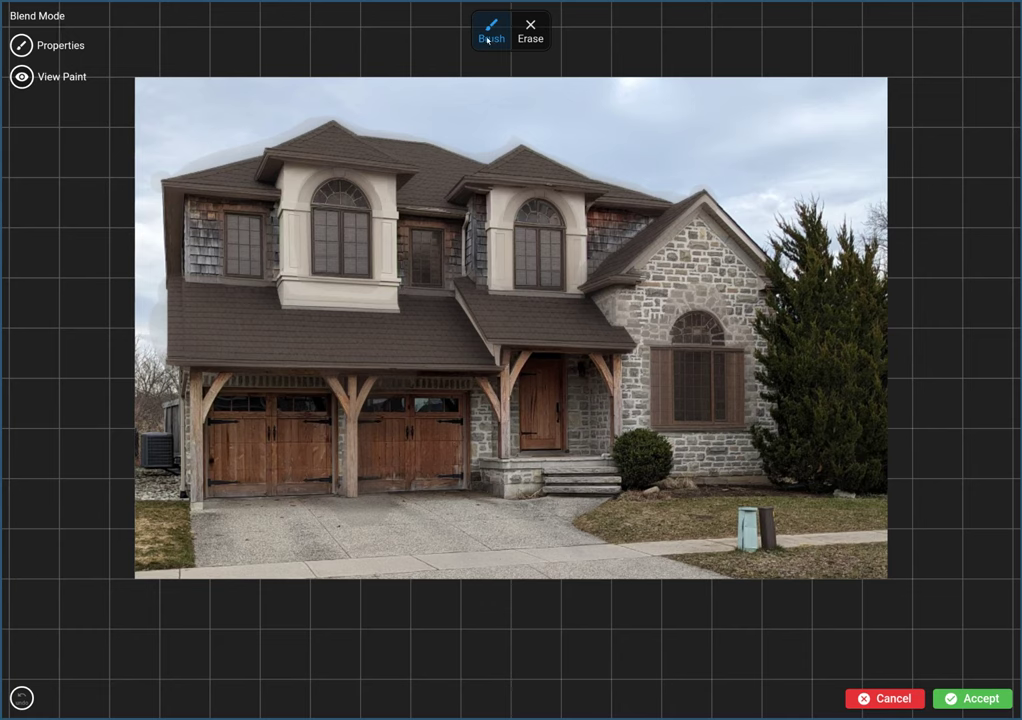
mouse_move(720, 341)
mouse_down()
mouse_move(686, 308)
mouse_move(644, 403)
mouse_move(648, 413)
mouse_move(696, 317)
mouse_move(701, 385)
mouse_move(726, 449)
mouse_move(746, 415)
mouse_move(743, 358)
mouse_move(709, 370)
mouse_up()
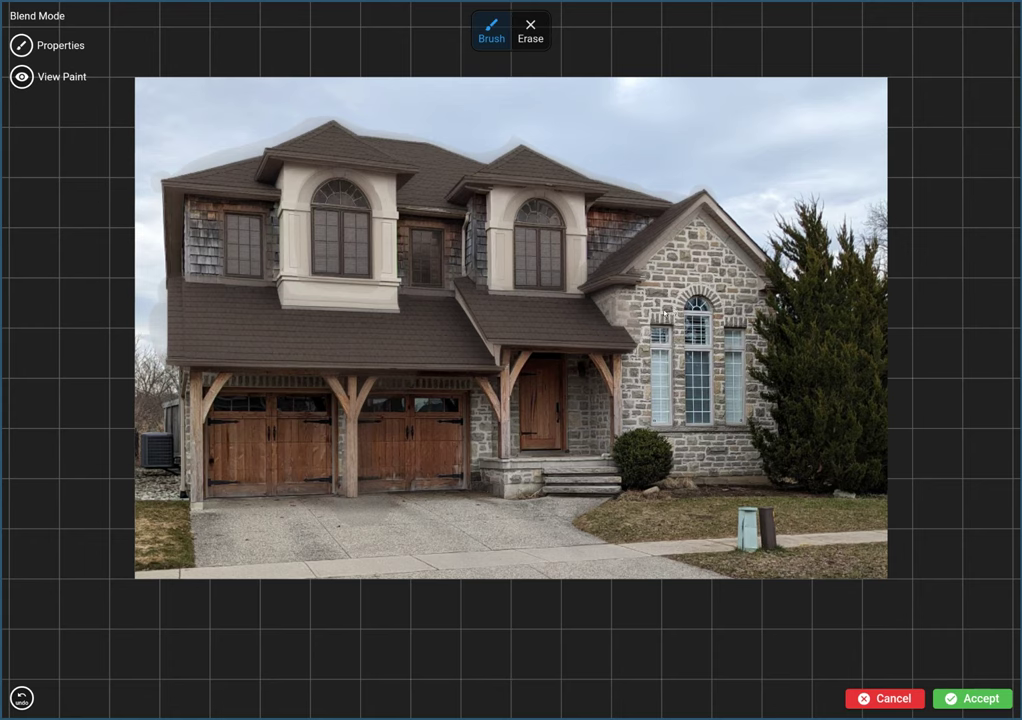
click(984, 699)
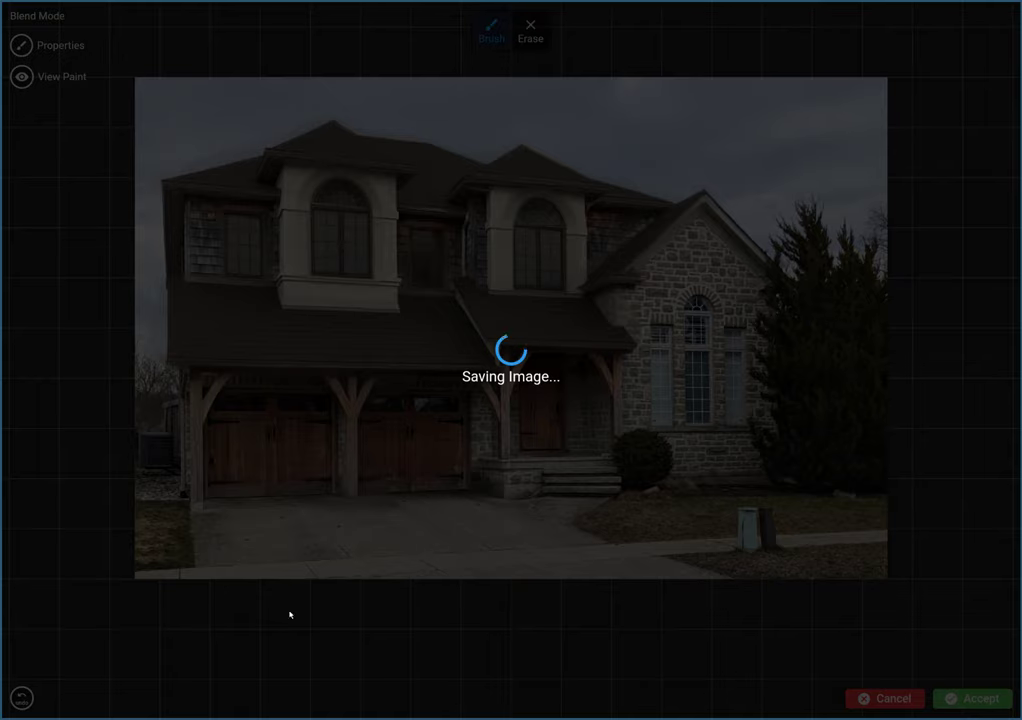
click(22, 603)
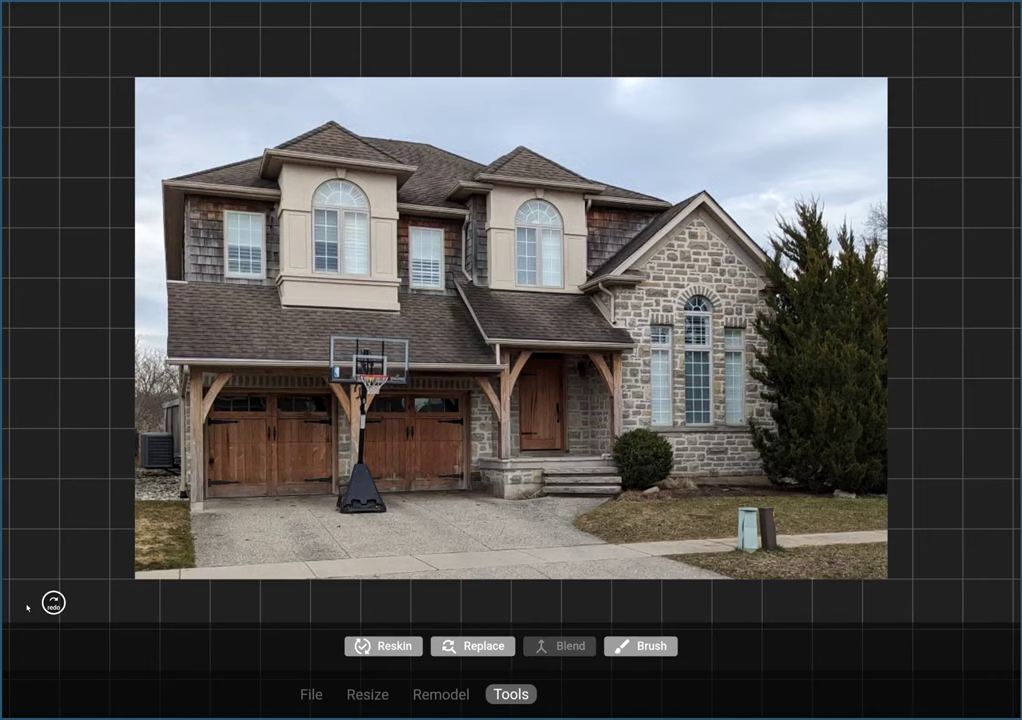
click(53, 603)
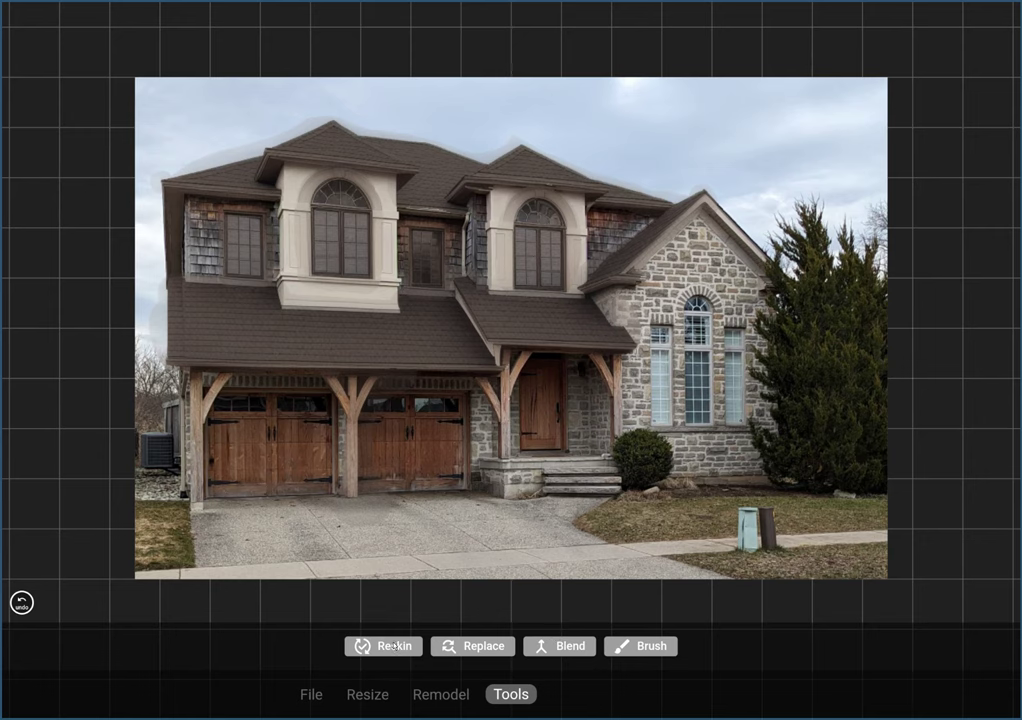
Paint a Reskin mask over the three windows of the stone gable.
click(393, 646)
mouse_move(664, 322)
mouse_down()
mouse_move(666, 422)
mouse_move(737, 430)
mouse_move(745, 335)
mouse_move(722, 300)
mouse_move(687, 306)
mouse_up()
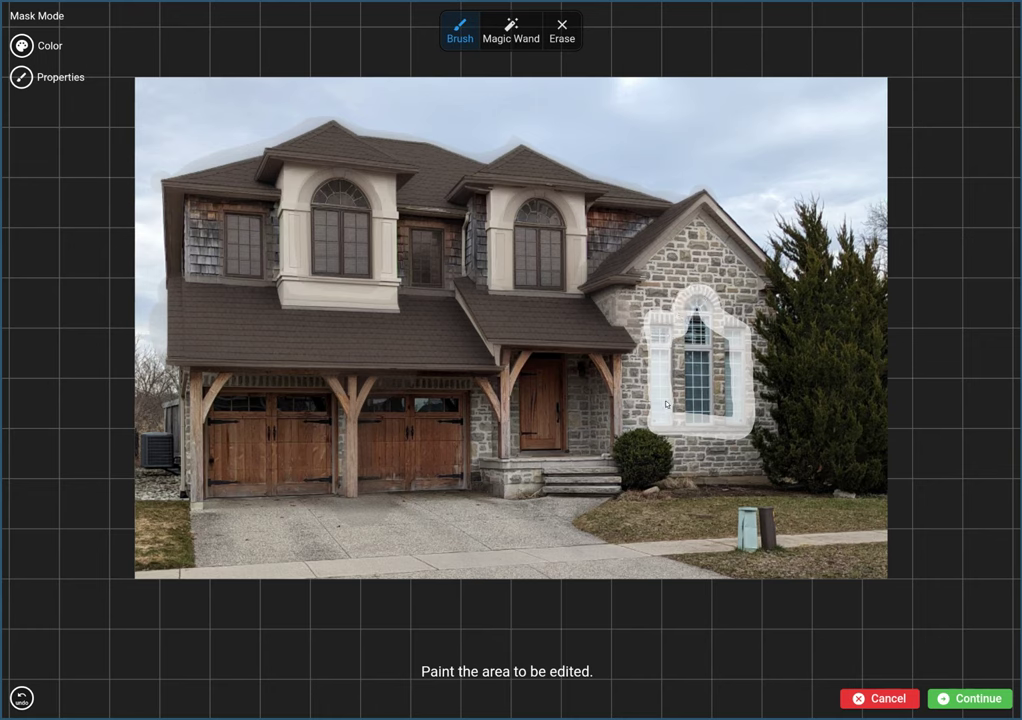
drag(666, 404, 735, 413)
mouse_move(731, 331)
mouse_down()
mouse_move(698, 334)
mouse_move(703, 399)
mouse_up()
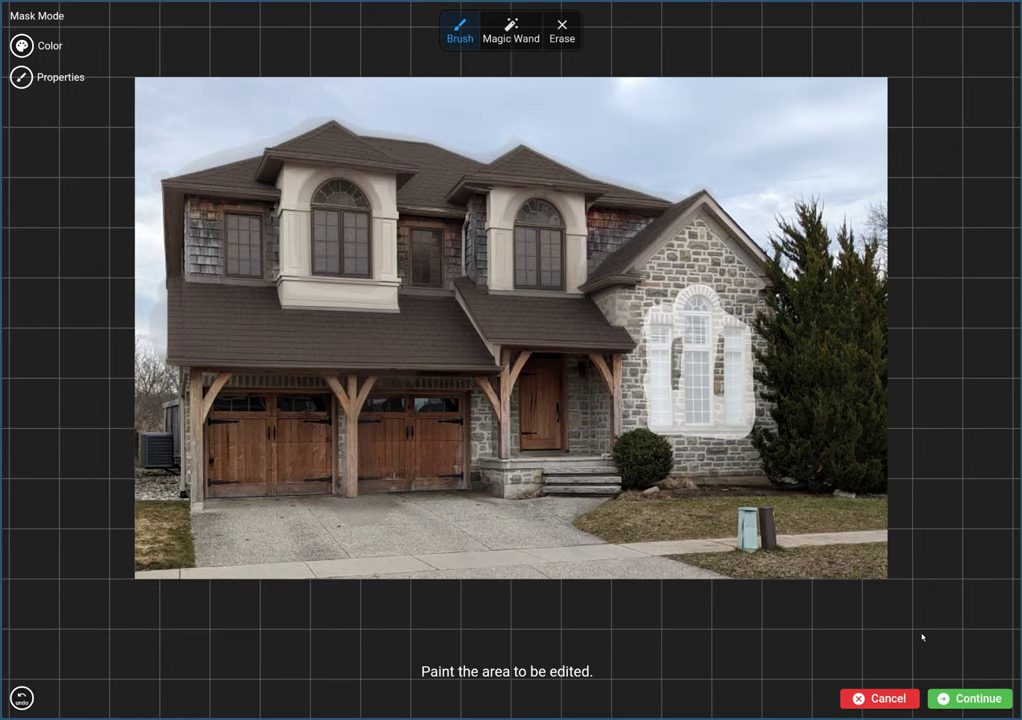
Generate Reskin variants of the masked gable windows with the past prompt "dark black framed windows".
click(972, 700)
click(819, 367)
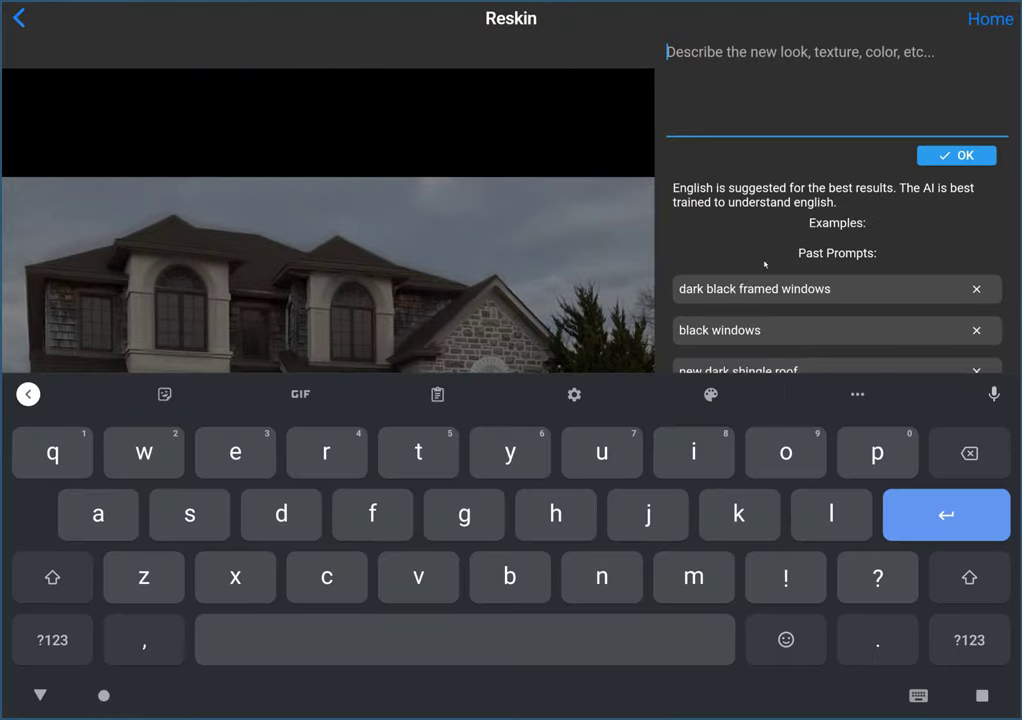
click(773, 289)
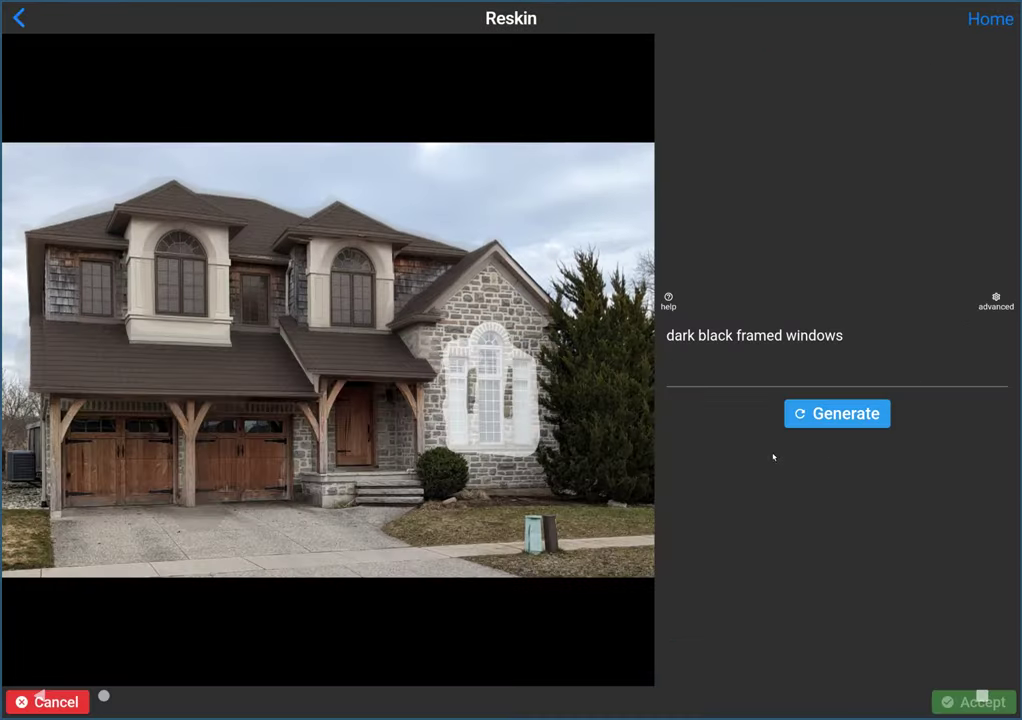
click(838, 418)
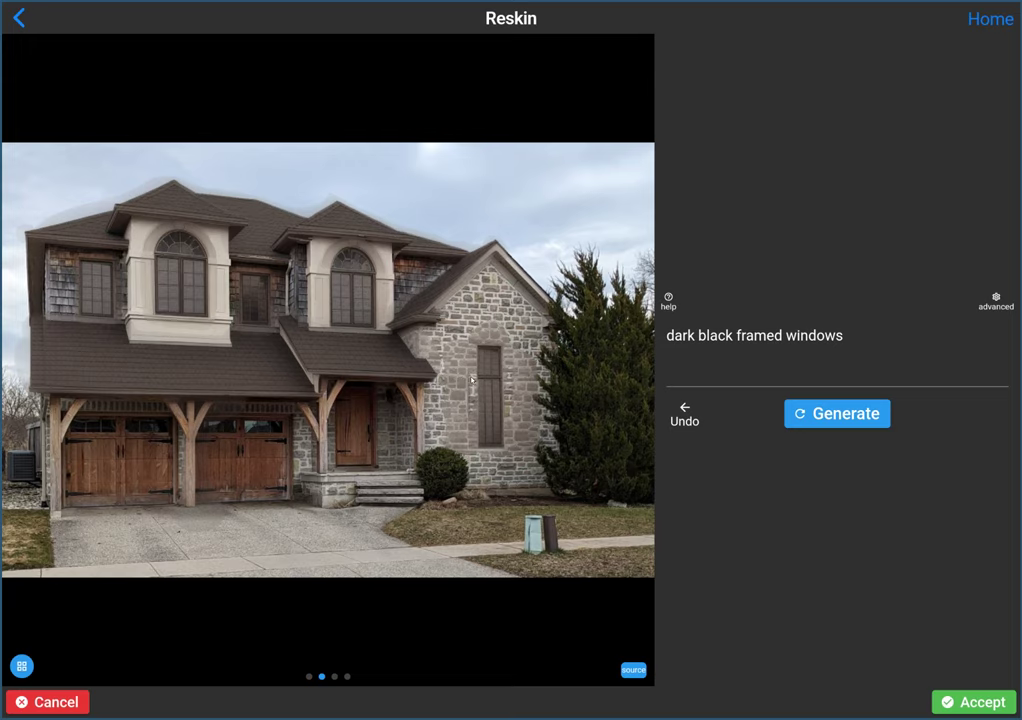
Set the Reskin fidelity to 0.79 and regenerate the window variants.
click(997, 298)
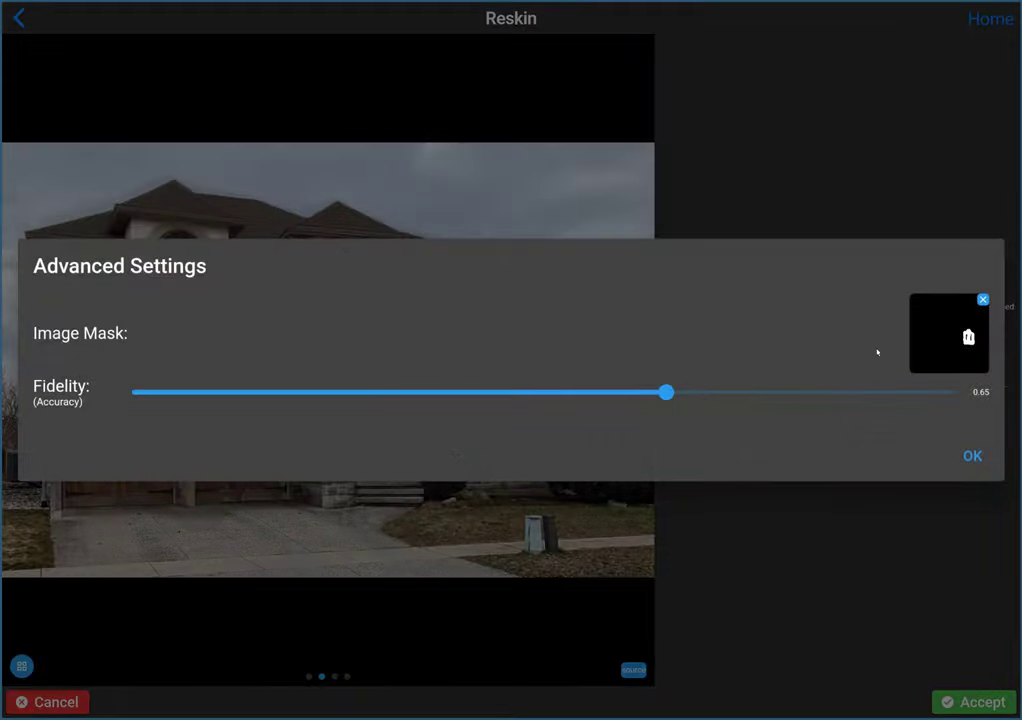
drag(677, 402, 782, 392)
click(968, 455)
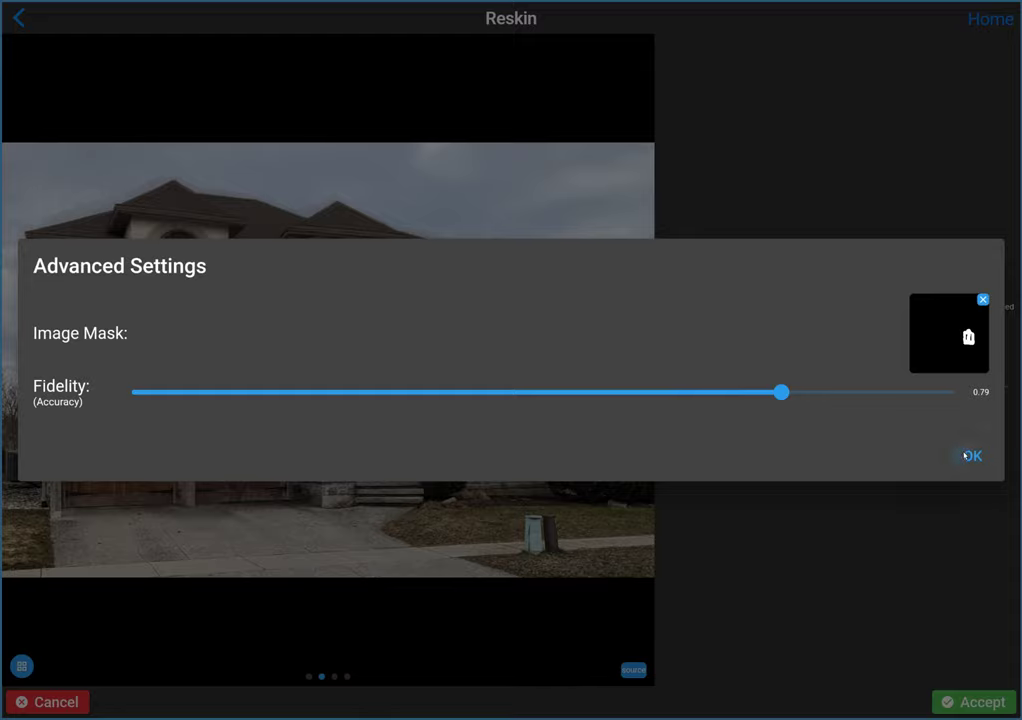
click(858, 419)
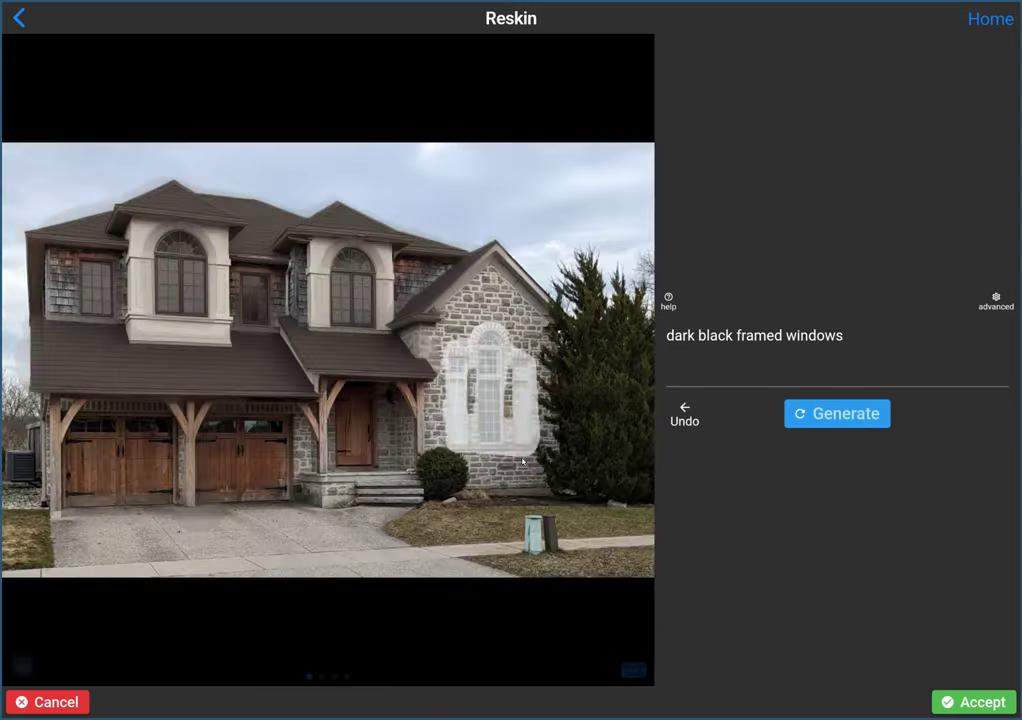
Review the new gable window variants and accept the first one, with the arched centre window.
drag(512, 372, 278, 376)
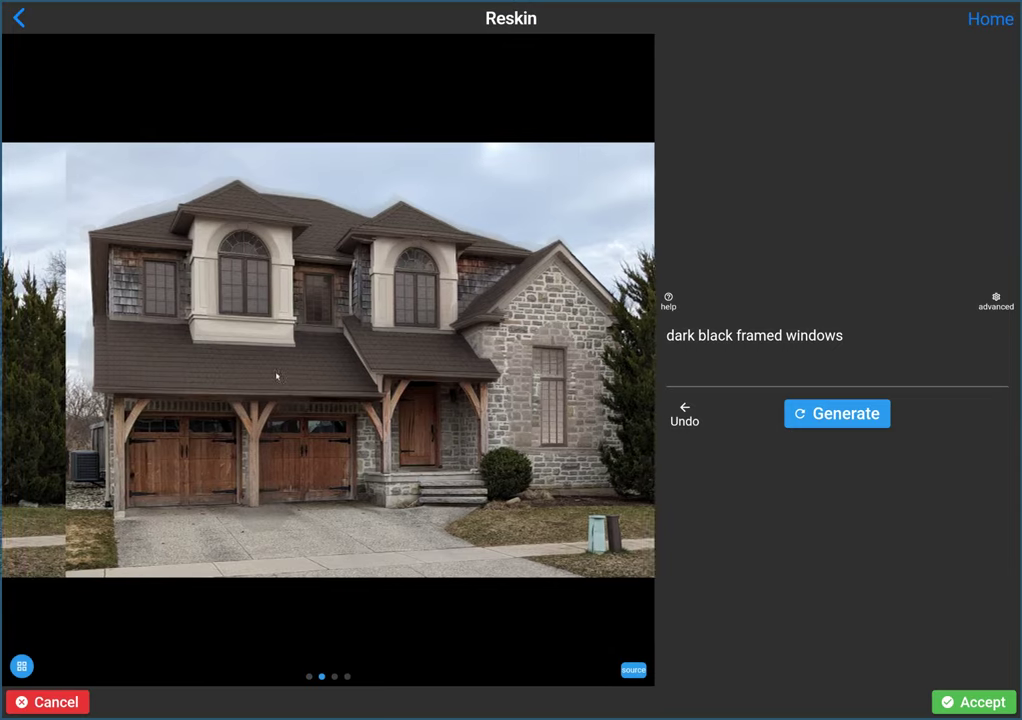
drag(500, 400, 300, 400)
drag(467, 426, 363, 426)
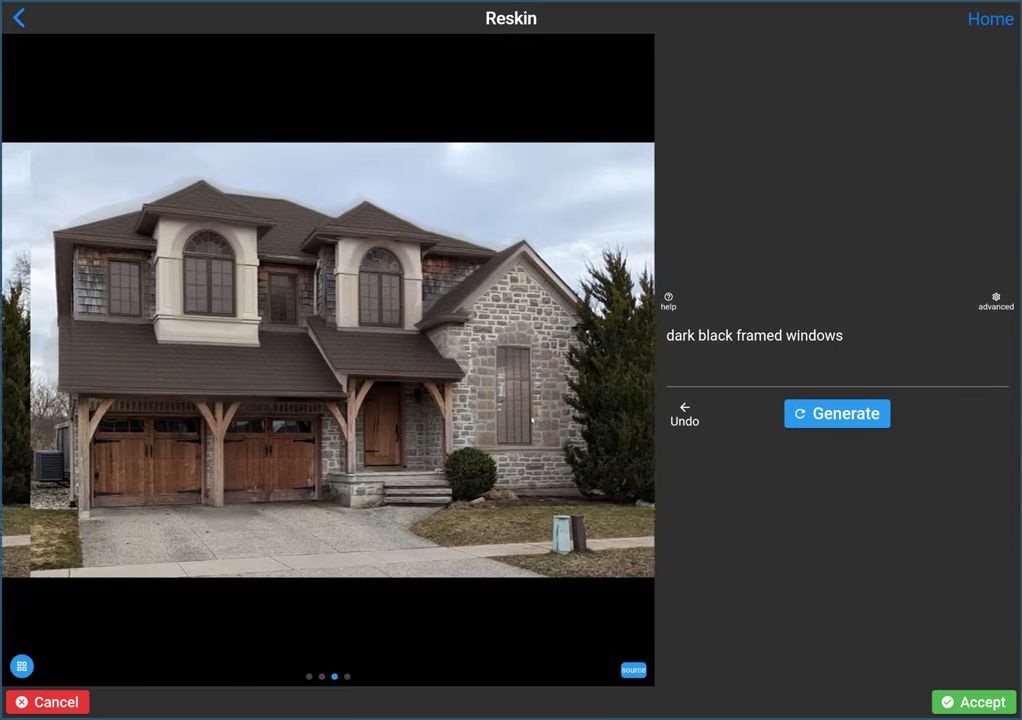
drag(630, 404, 505, 392)
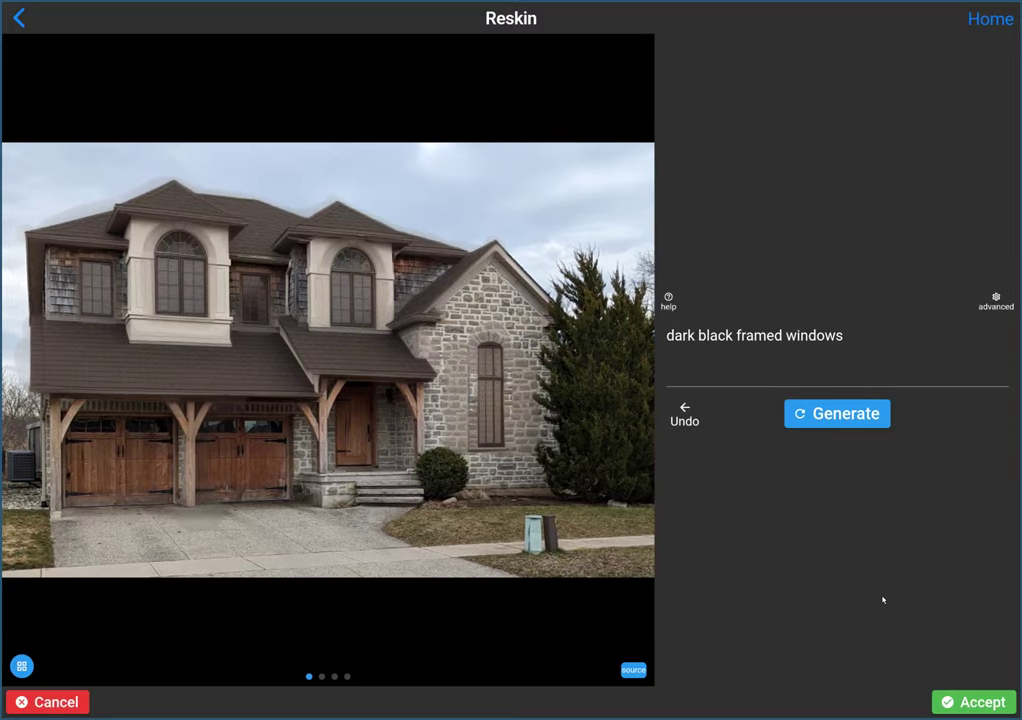
click(987, 703)
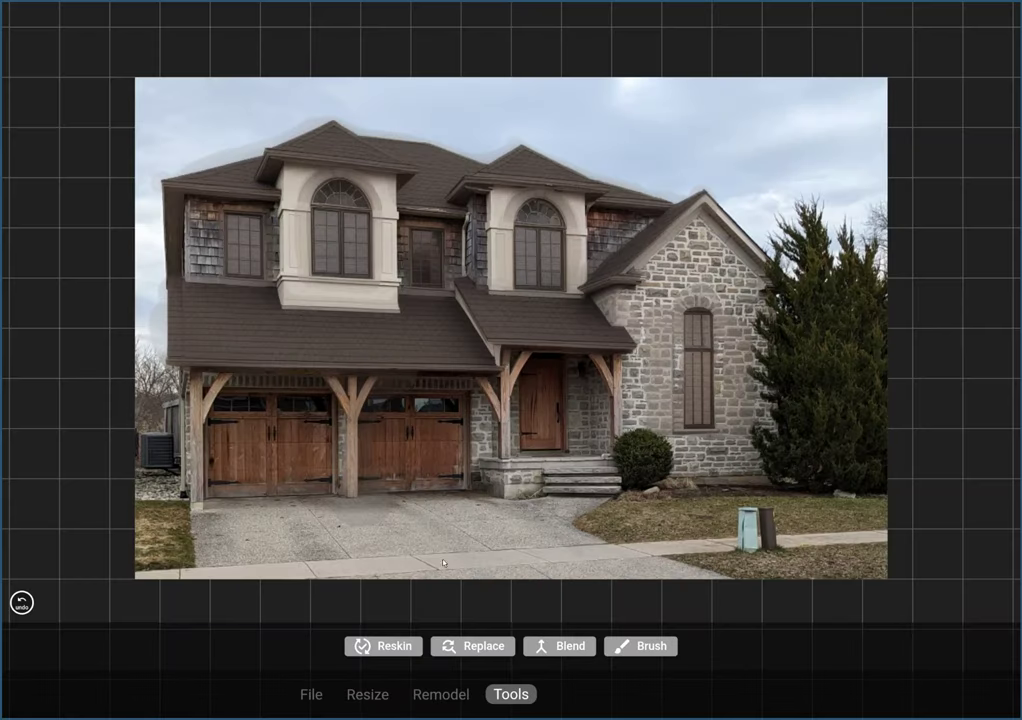
Restore the two narrow side windows of the stone gable with the Blend brush and accept the blend.
click(565, 646)
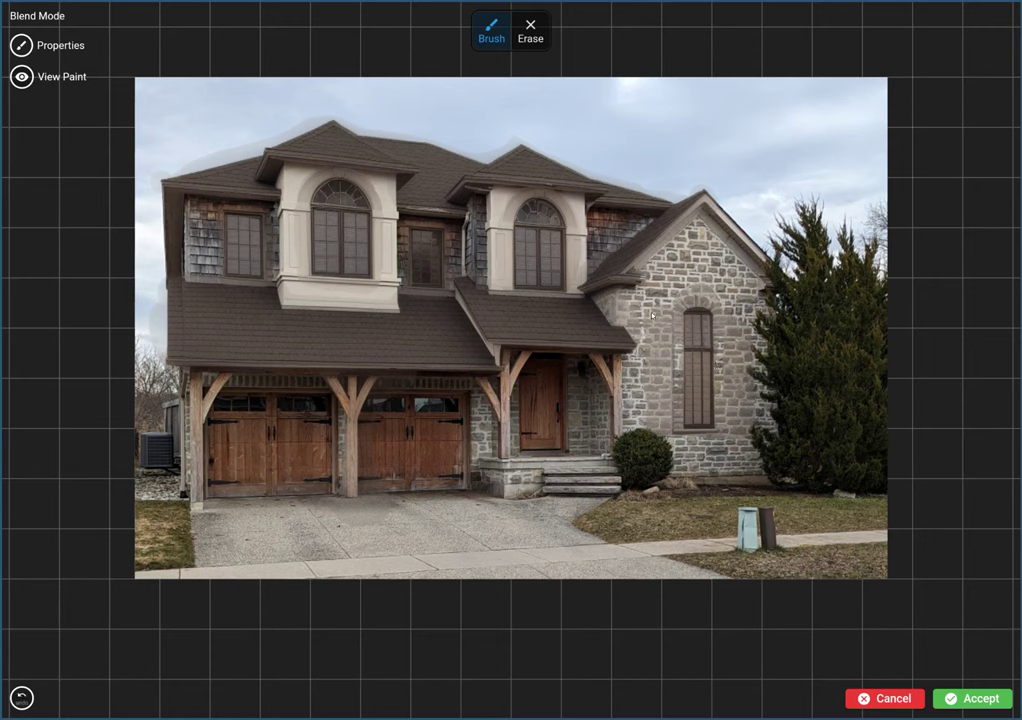
mouse_move(657, 324)
mouse_down()
mouse_move(659, 432)
mouse_move(660, 326)
mouse_move(667, 432)
mouse_up()
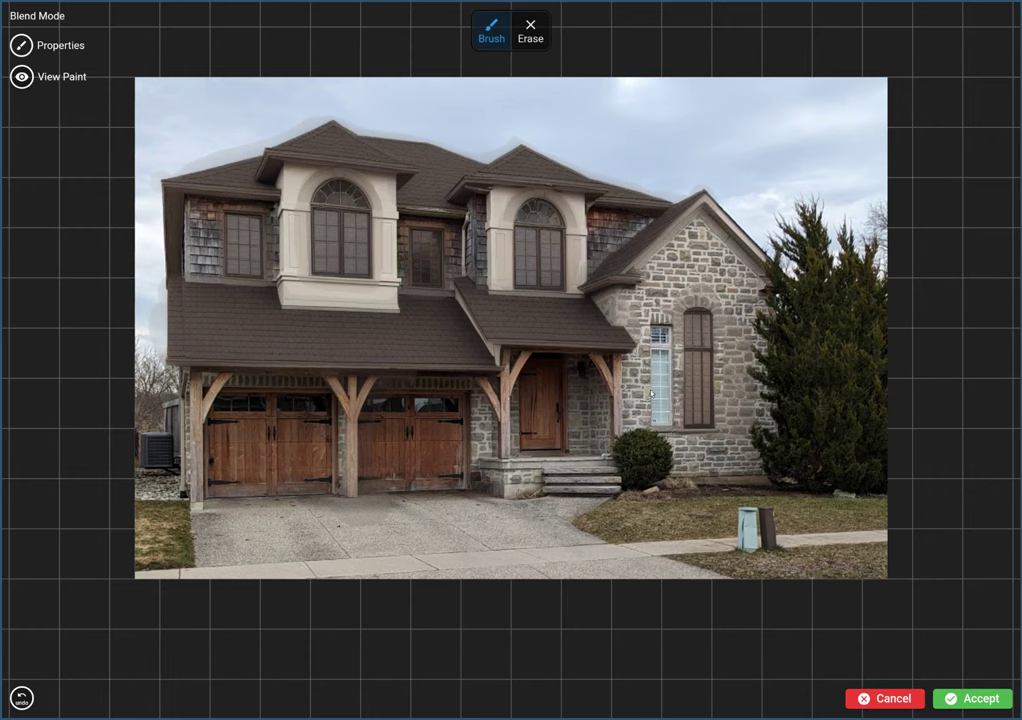
click(732, 335)
drag(731, 333, 737, 434)
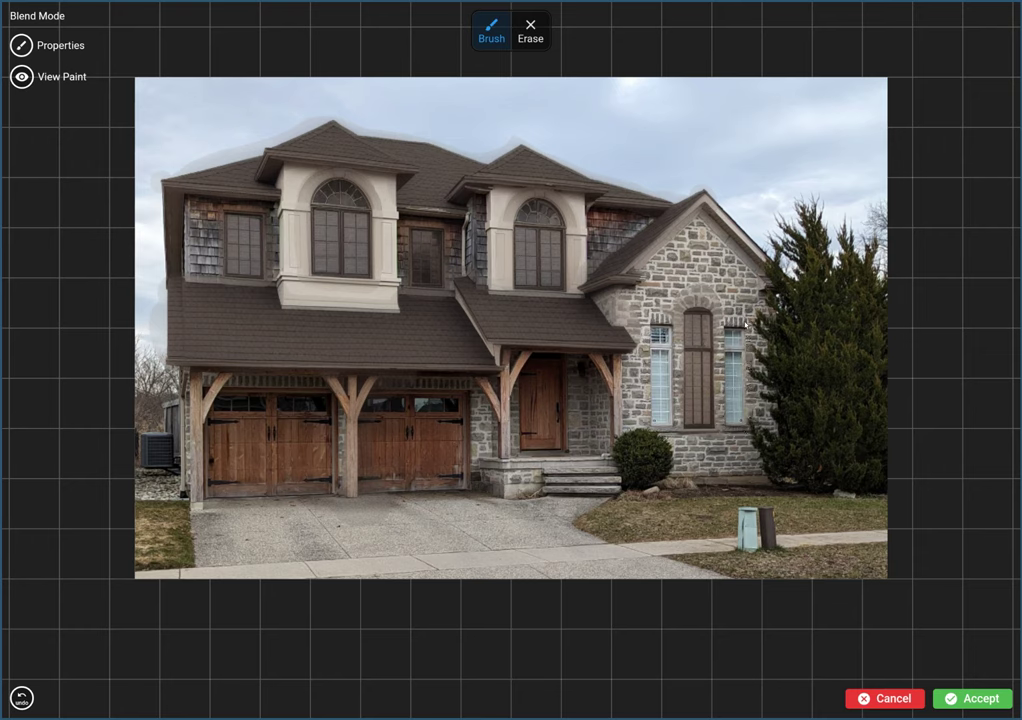
click(997, 704)
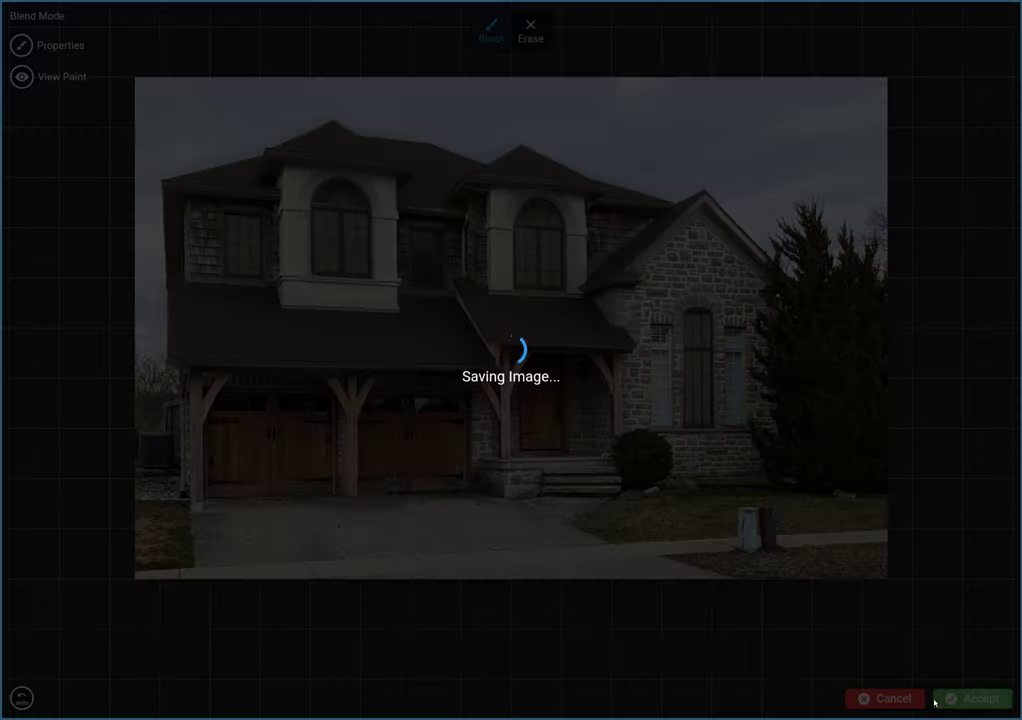
Reskin only the stone gable's two narrow side windows without a prompt, and accept the third variant.
click(394, 647)
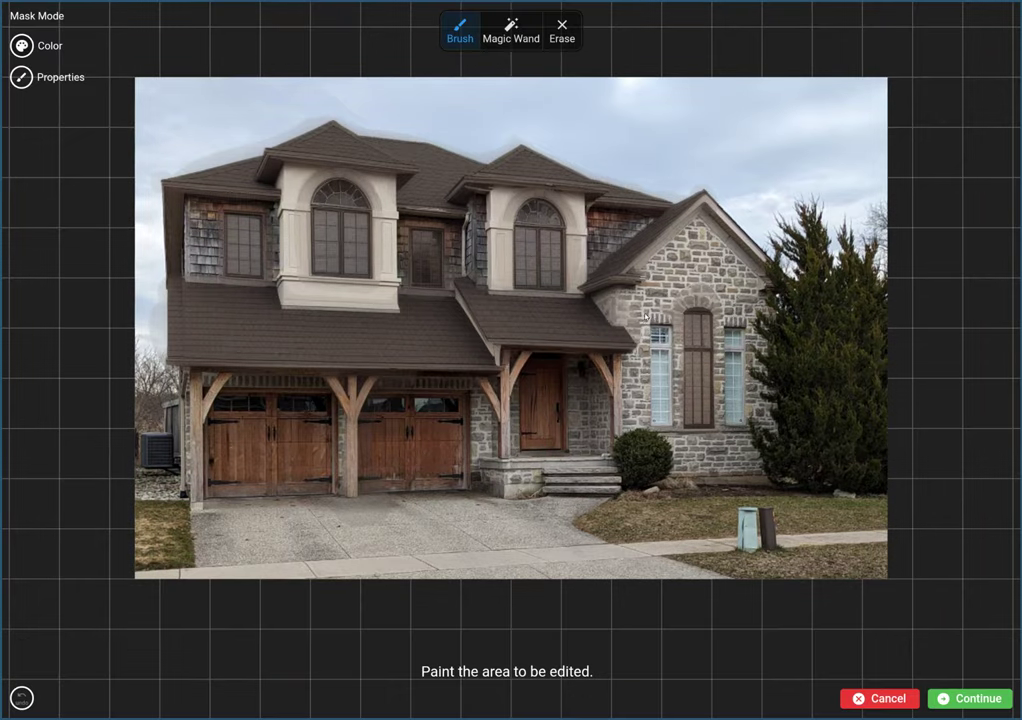
mouse_move(648, 332)
mouse_down()
mouse_move(662, 429)
mouse_move(668, 330)
mouse_move(731, 321)
mouse_move(737, 432)
mouse_move(731, 327)
mouse_up()
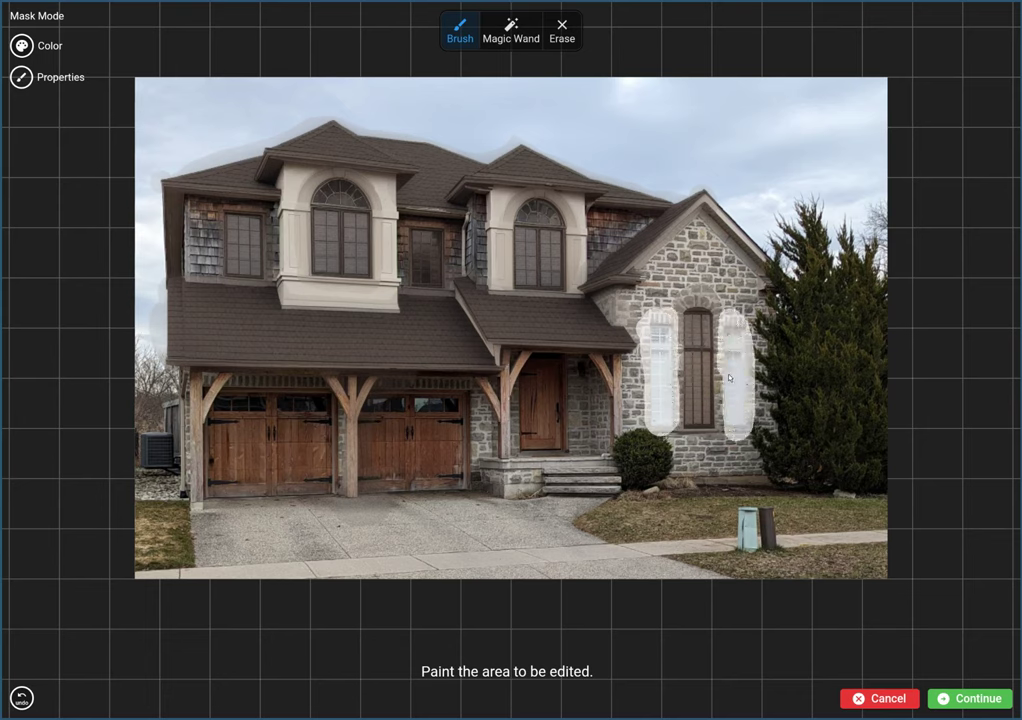
click(978, 699)
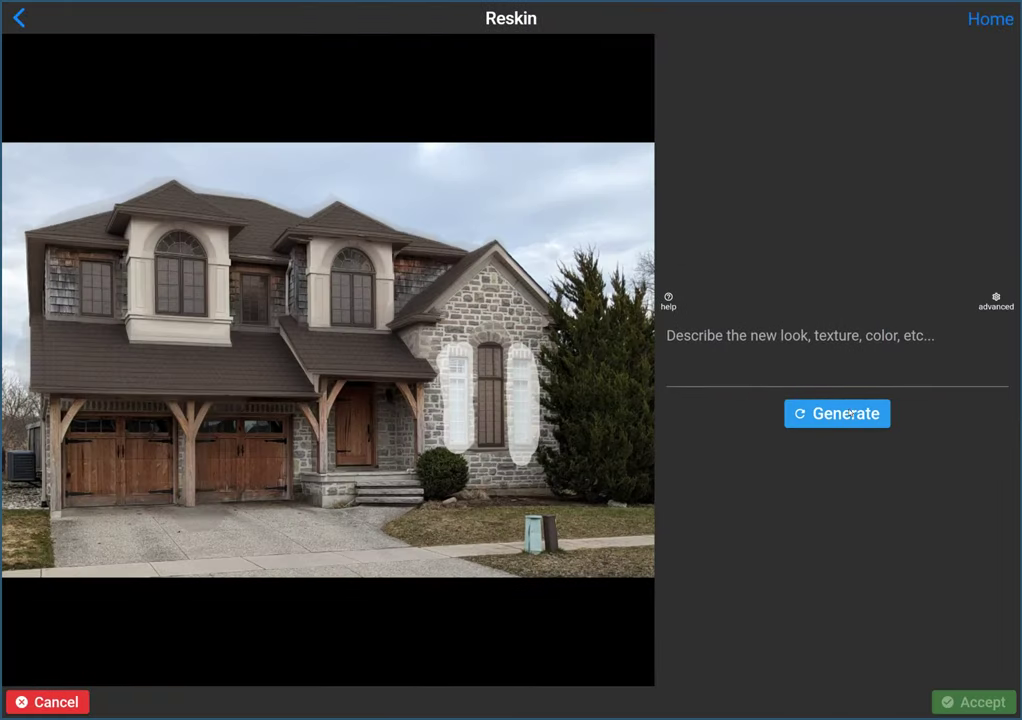
click(856, 418)
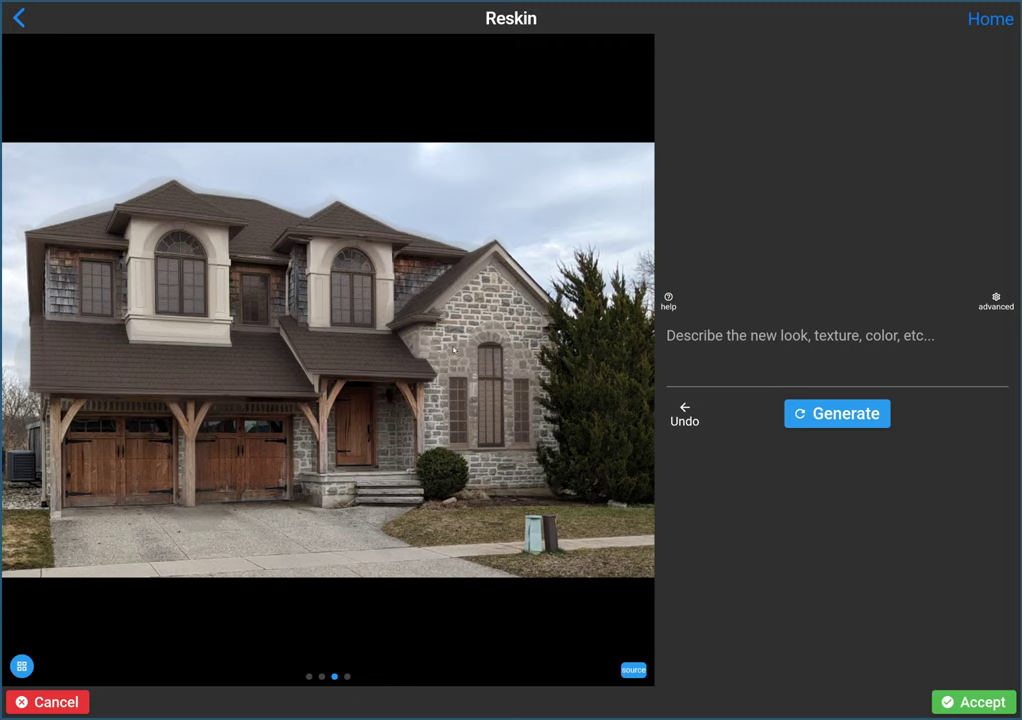
click(983, 702)
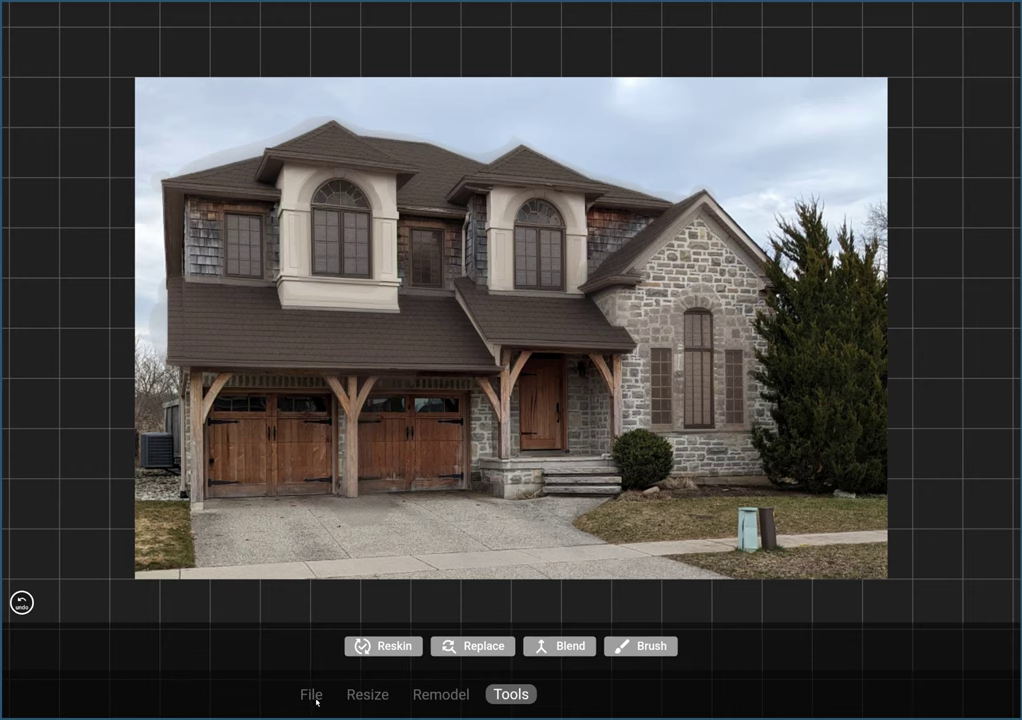
Compare the restyled windows with the earlier versions by undoing the last three edits and redoing them.
click(22, 603)
click(22, 603)
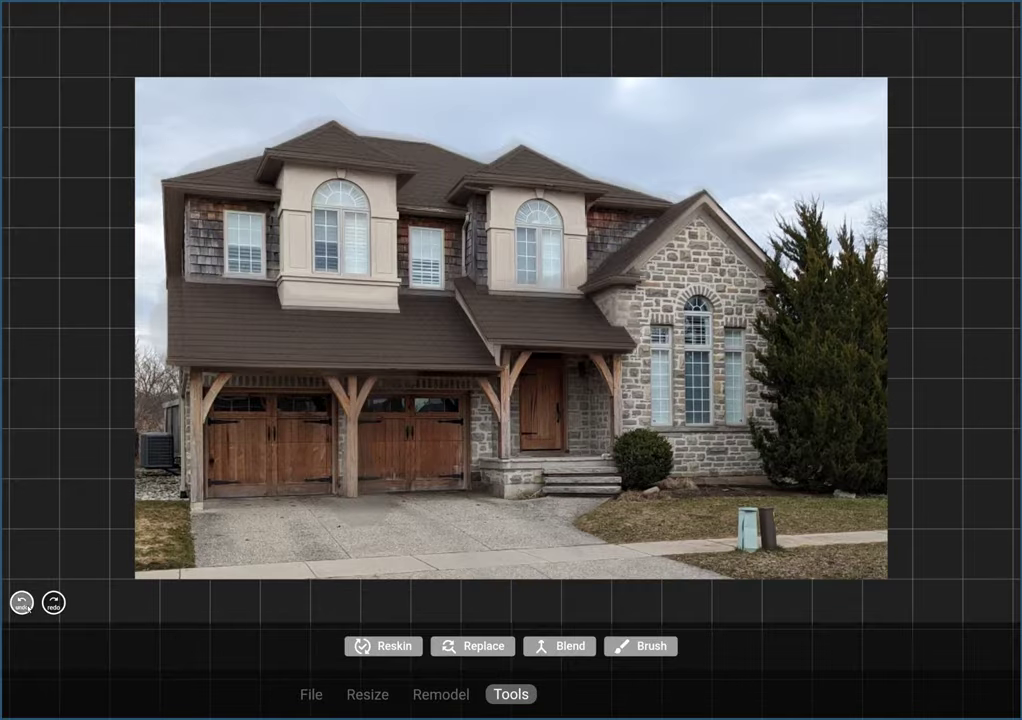
click(22, 603)
click(54, 603)
click(54, 603)
click(54, 603)
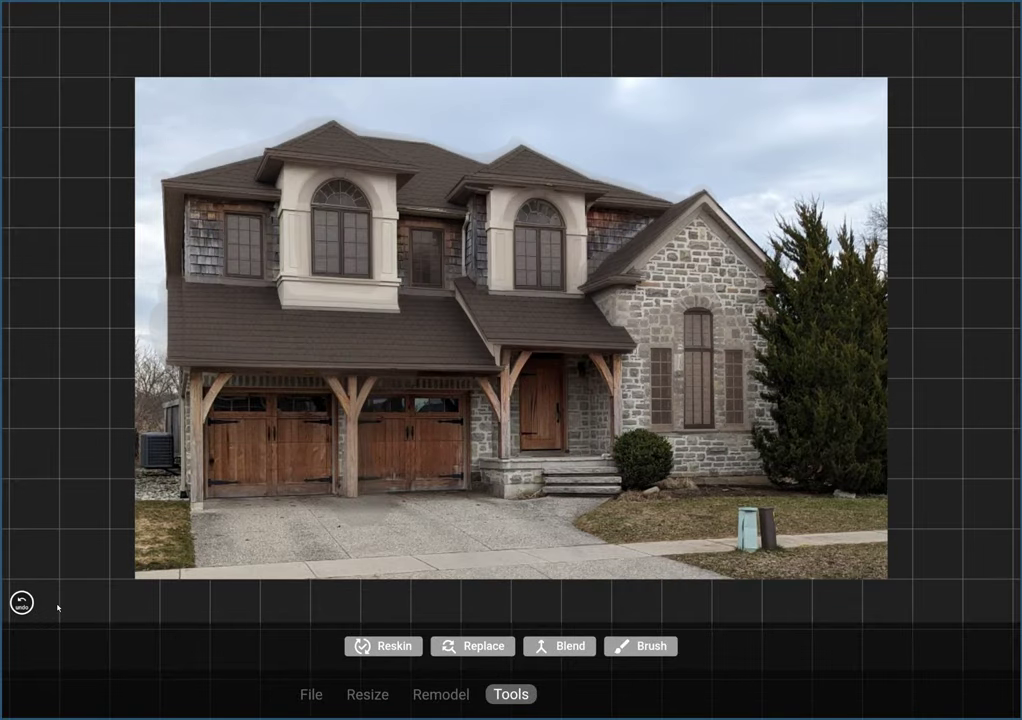
Upscale the image with the Creative Upscaler at size 1536 and a detail strength of 0.10.
click(367, 694)
click(554, 646)
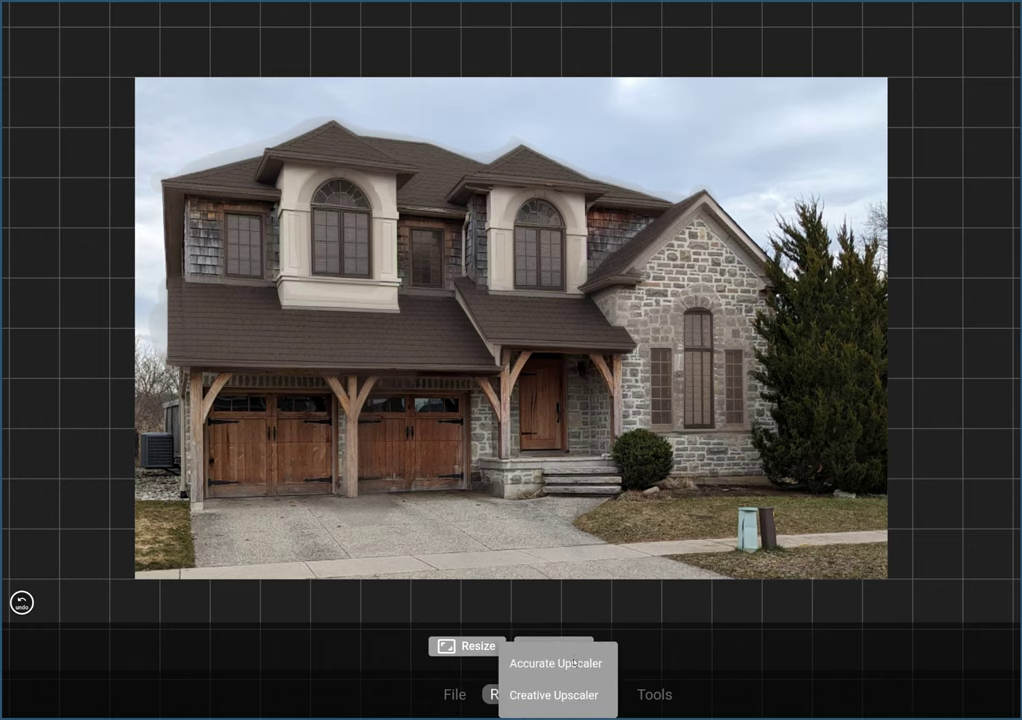
click(567, 697)
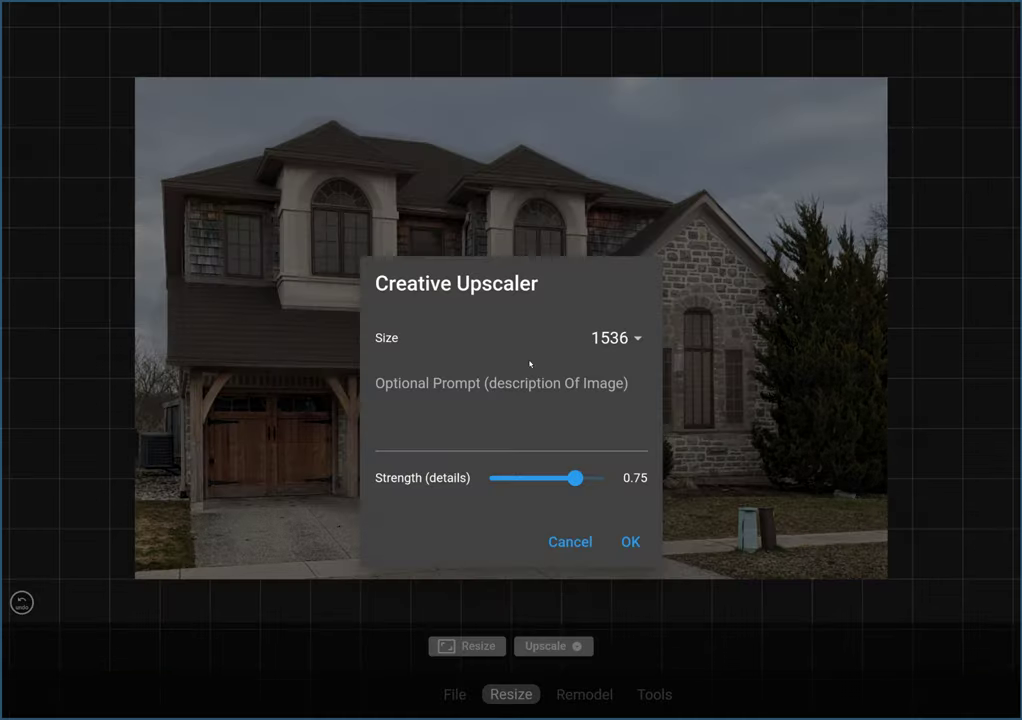
drag(577, 484, 502, 481)
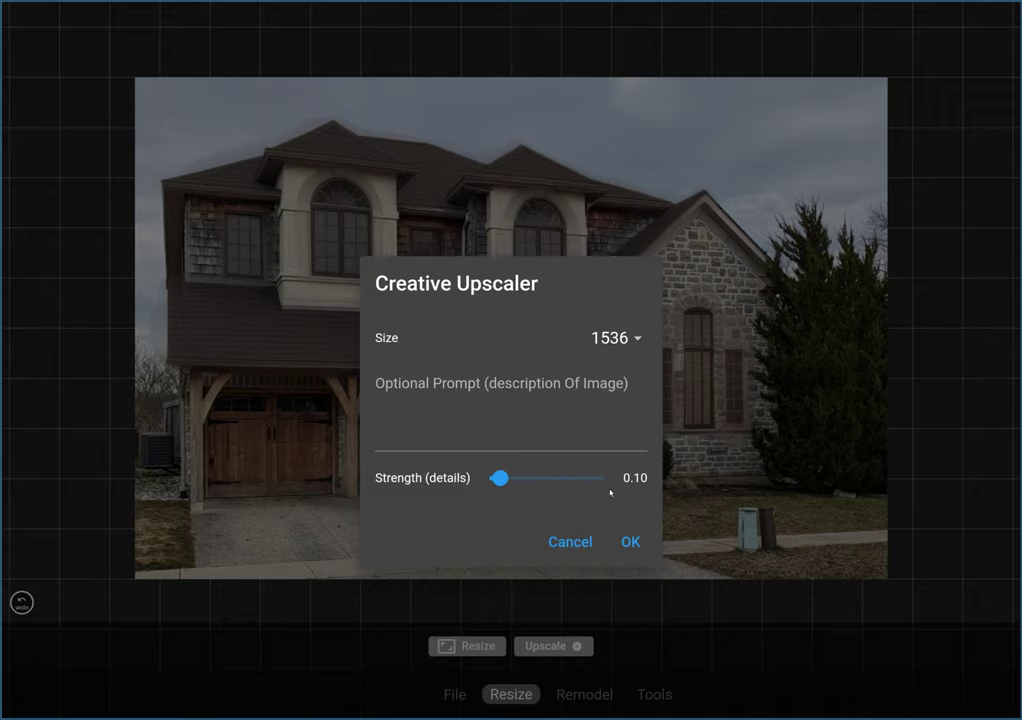
click(631, 543)
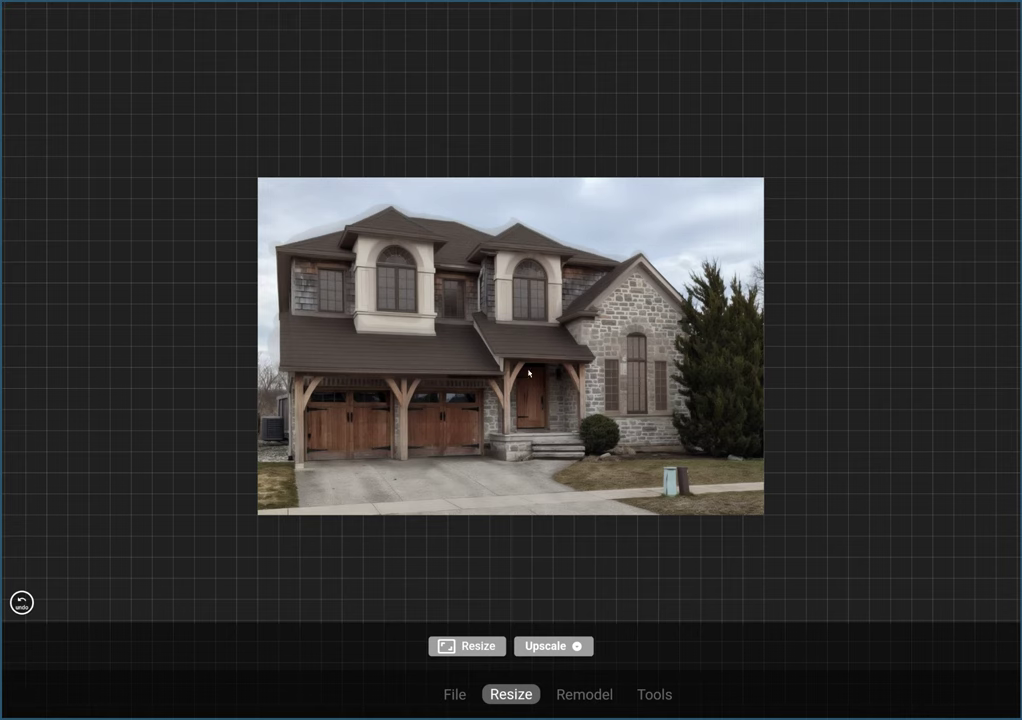
Save the upscaled house image to the gallery.
click(653, 581)
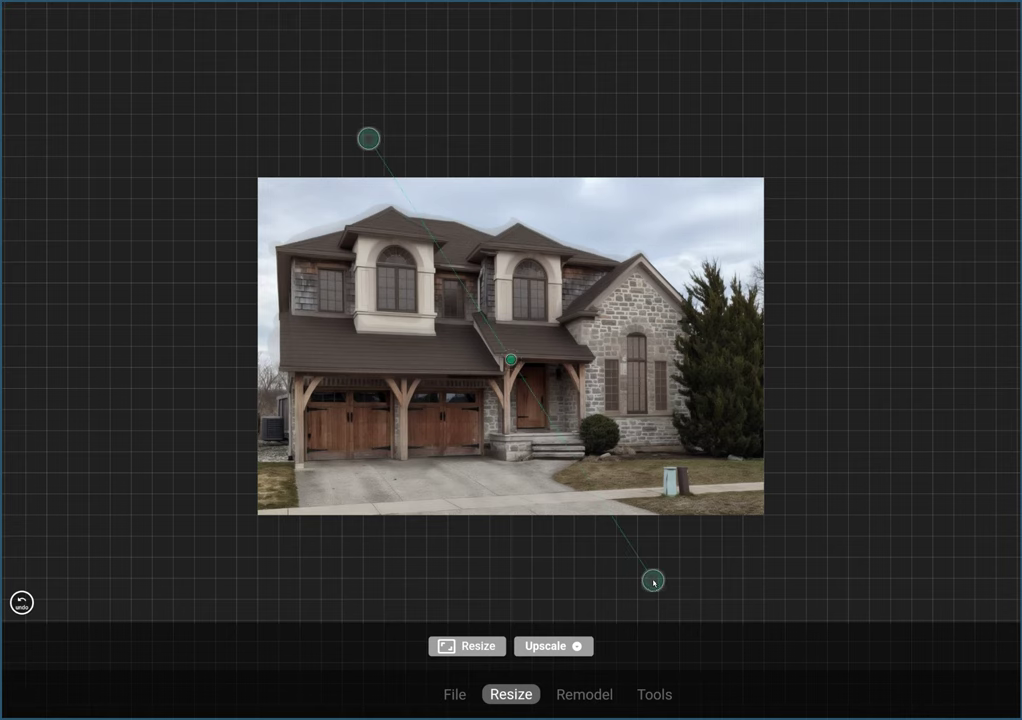
drag(653, 581, 724, 596)
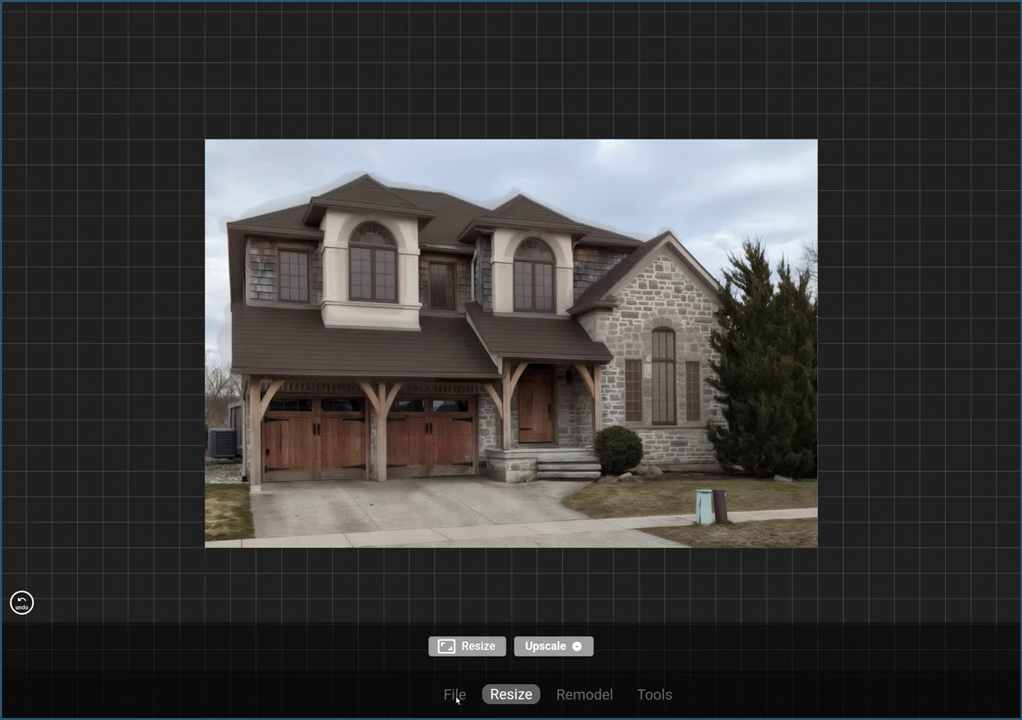
click(456, 700)
click(530, 648)
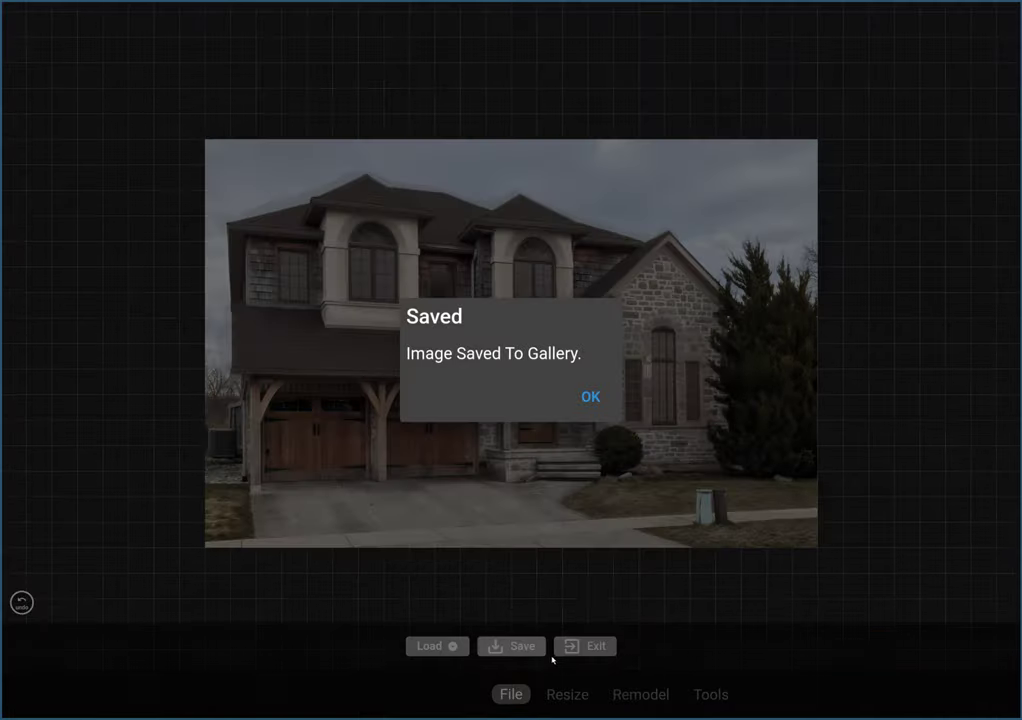